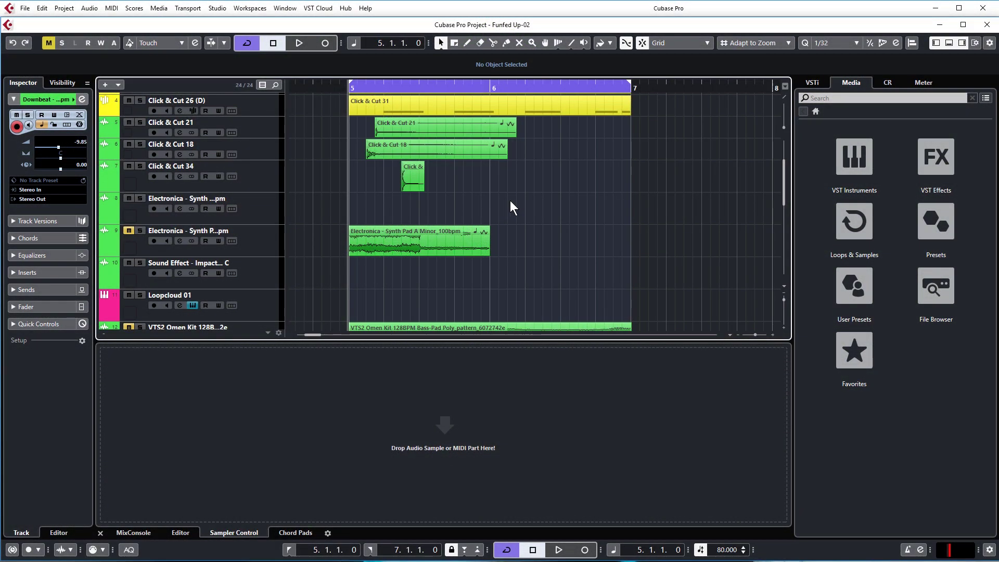
Set the VST Audio System's ASIO driver to ASIO Fireface USB, confirm the switch and apply
{"action": "left_click", "coordinate": [218, 9]}
{"action": "left_click", "coordinate": [240, 187]}
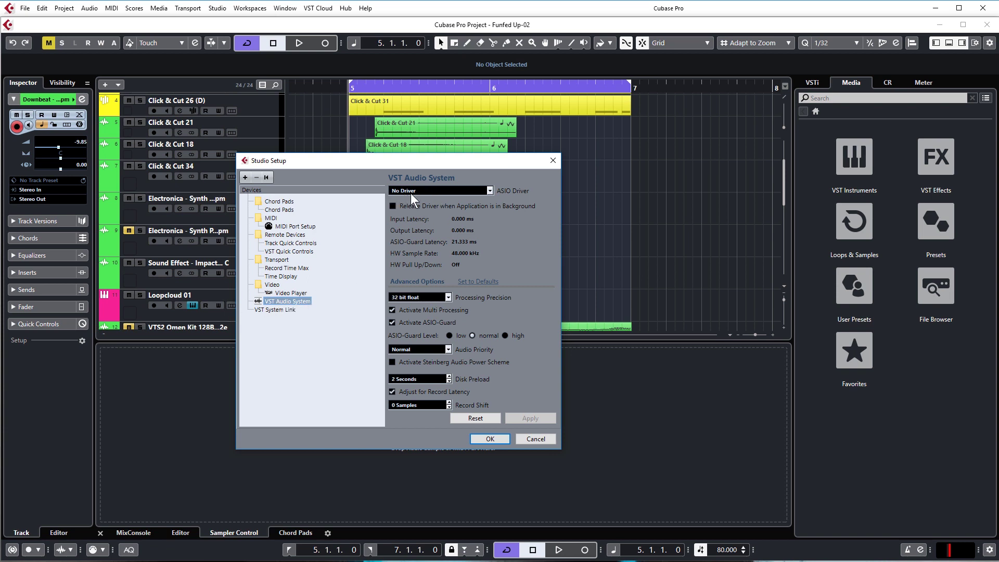
{"action": "left_click", "coordinate": [490, 191]}
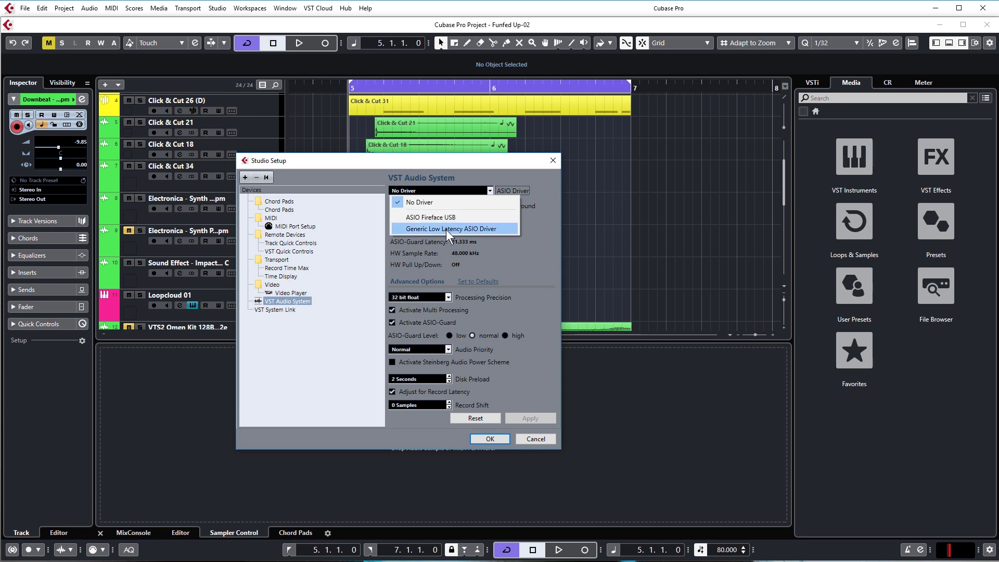
{"action": "left_click", "coordinate": [445, 219]}
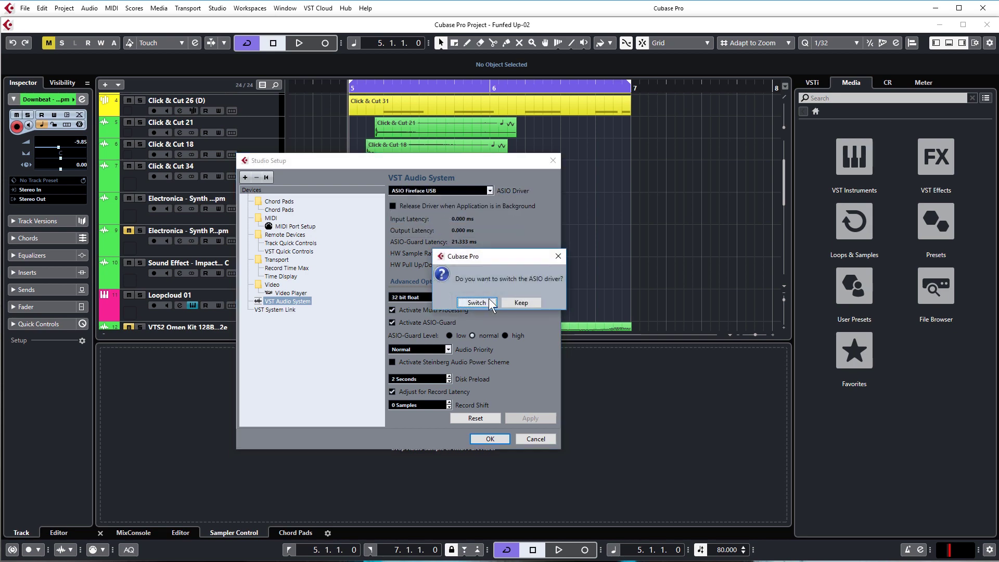
{"action": "left_click", "coordinate": [485, 302]}
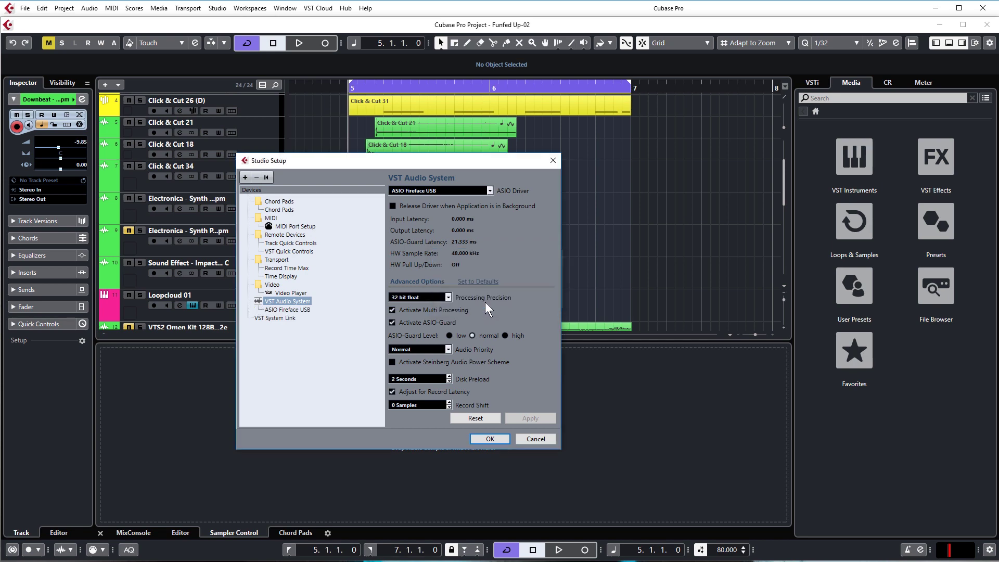
{"action": "left_click", "coordinate": [490, 439]}
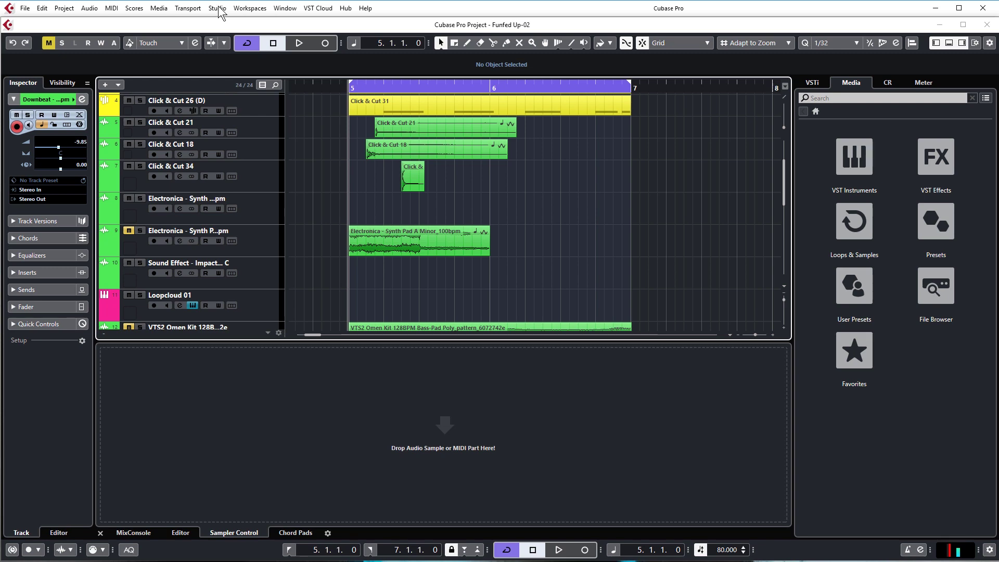
In Audio Connections, route Stereo Out Left to Analog 1 (1) and Right to Analog 2 (1)
{"action": "left_click", "coordinate": [218, 9]}
{"action": "left_click", "coordinate": [225, 20]}
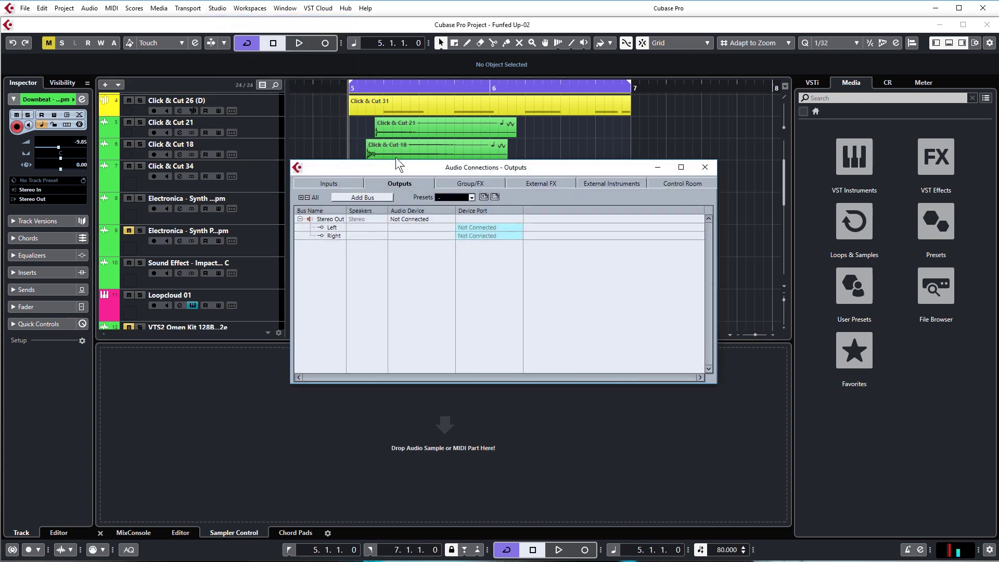
{"action": "left_click", "coordinate": [300, 219]}
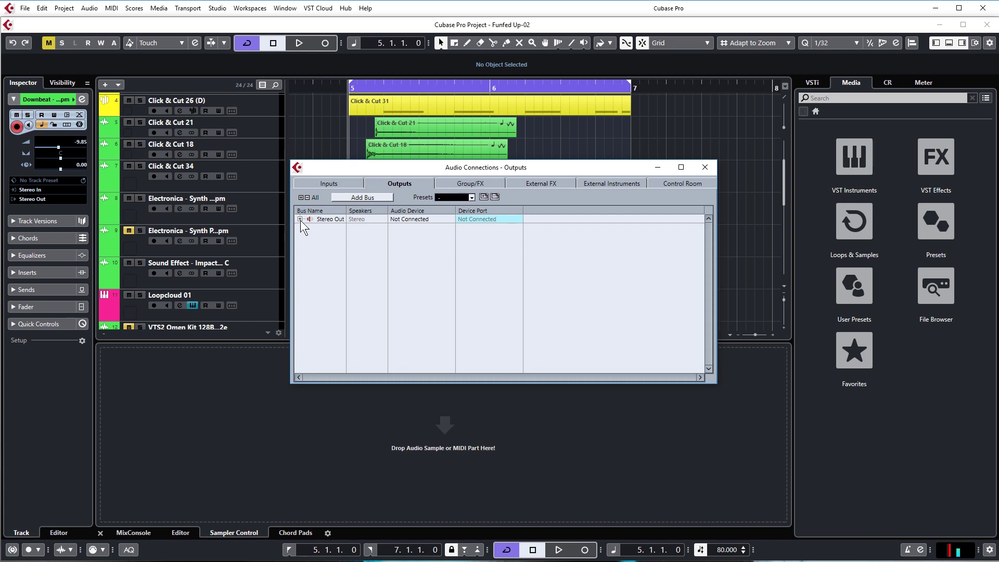
{"action": "left_click", "coordinate": [300, 220]}
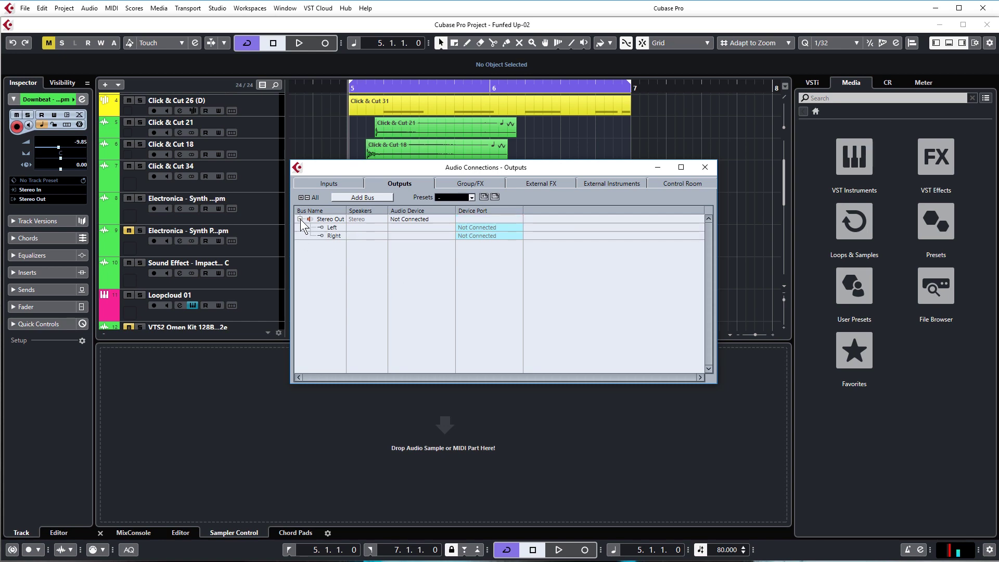
{"action": "left_click", "coordinate": [484, 228]}
{"action": "left_click", "coordinate": [486, 253]}
{"action": "left_click", "coordinate": [485, 237]}
{"action": "left_click", "coordinate": [485, 270]}
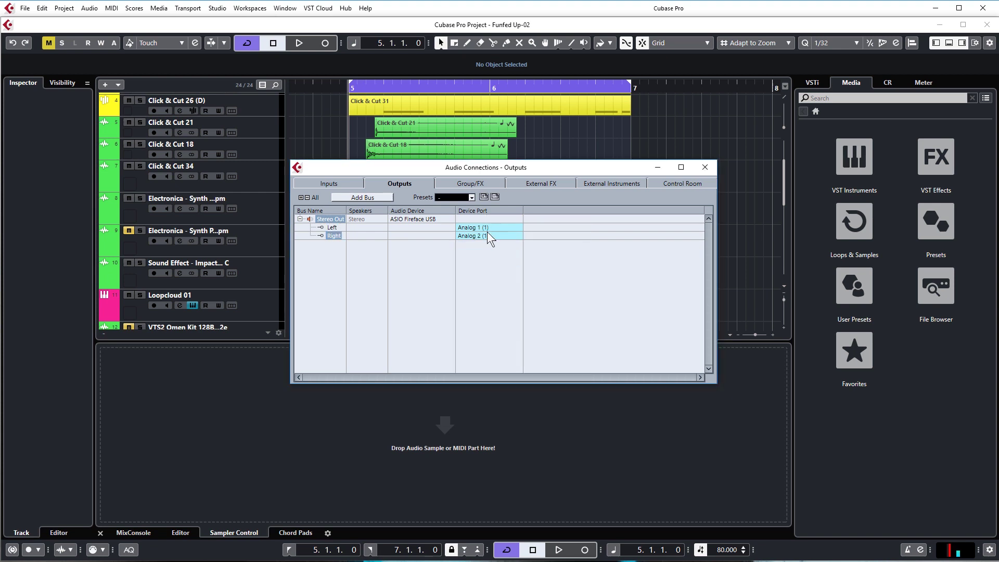
Play the project briefly to test the new Stereo Out routing
{"action": "left_click", "coordinate": [613, 145]}
{"action": "key", "text": "space"}
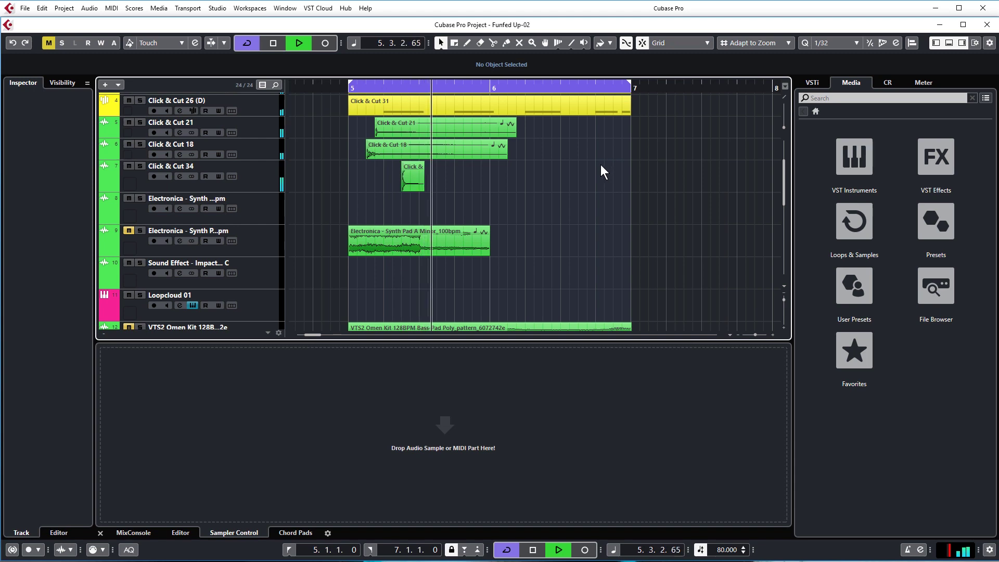
{"action": "key", "text": "space"}
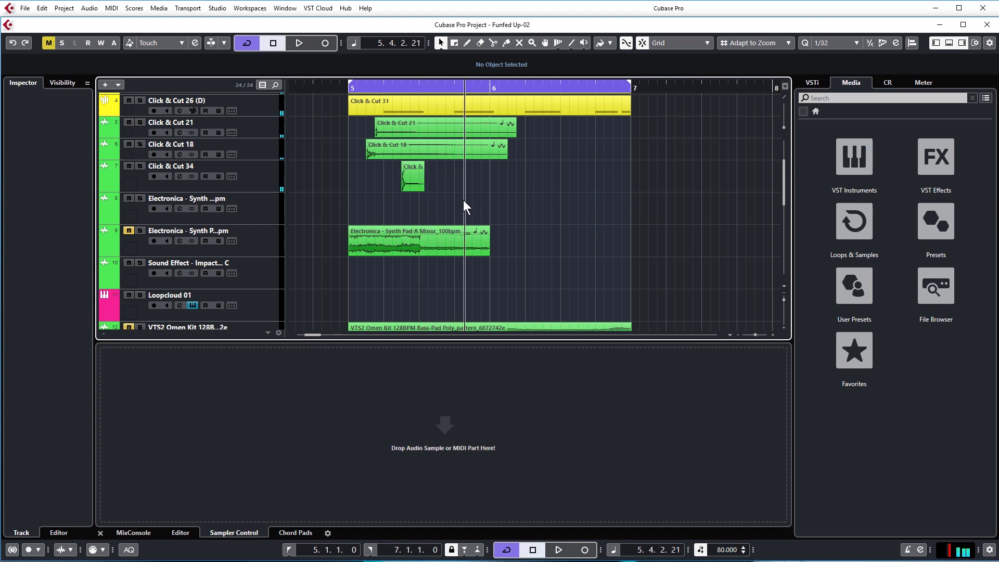
{"action": "left_click", "coordinate": [217, 8]}
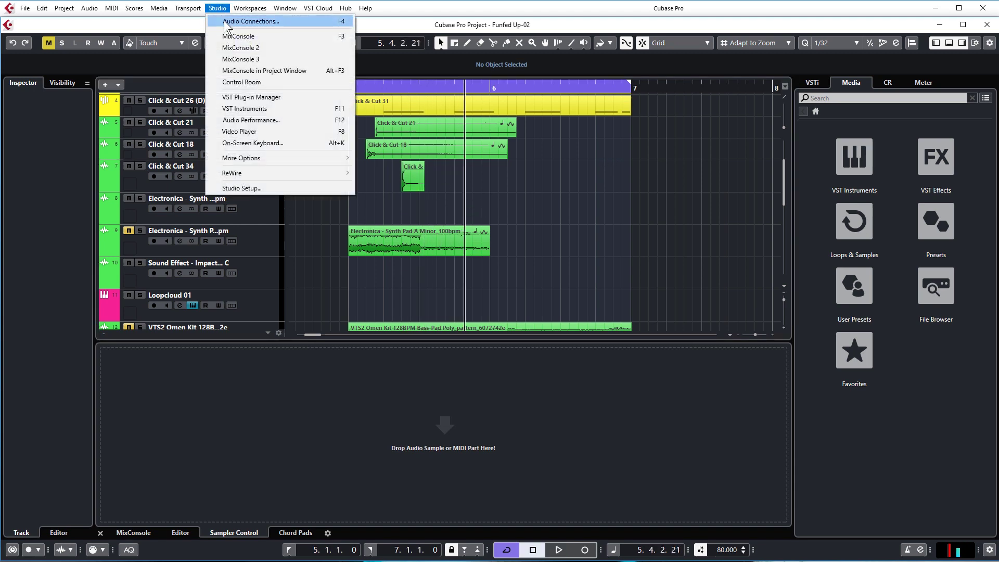
Inspect Control Room Monitor 1's Analog 1 (1) and 2 (1) ports, then return to the Outputs page
{"action": "left_click", "coordinate": [224, 20]}
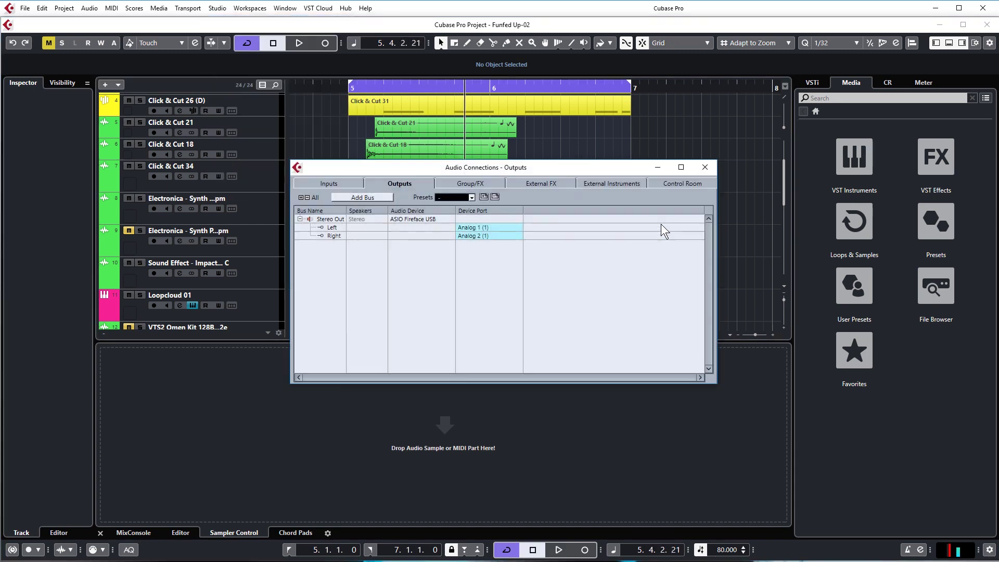
{"action": "left_click", "coordinate": [674, 184]}
{"action": "left_click", "coordinate": [593, 198]}
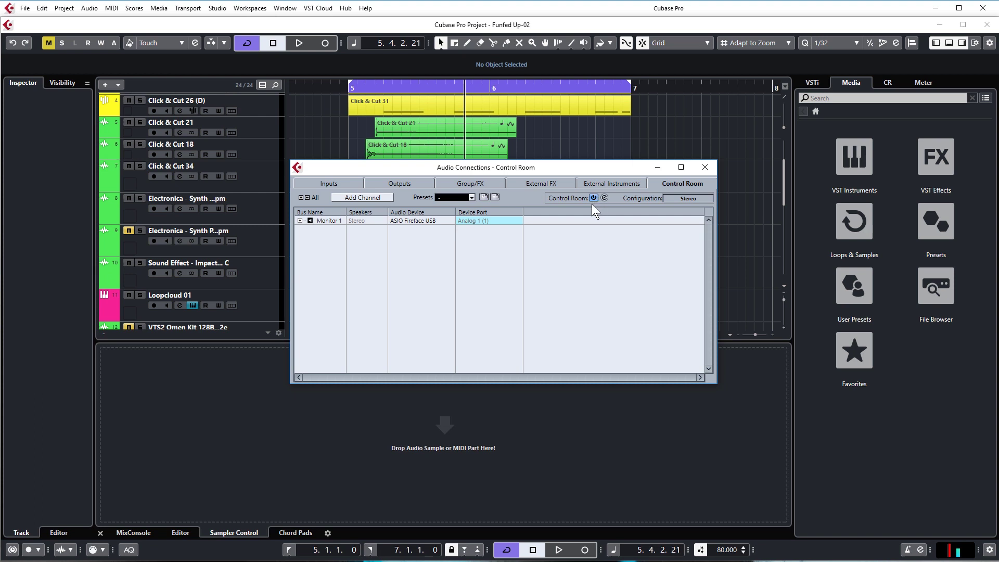
{"action": "left_click", "coordinate": [299, 221]}
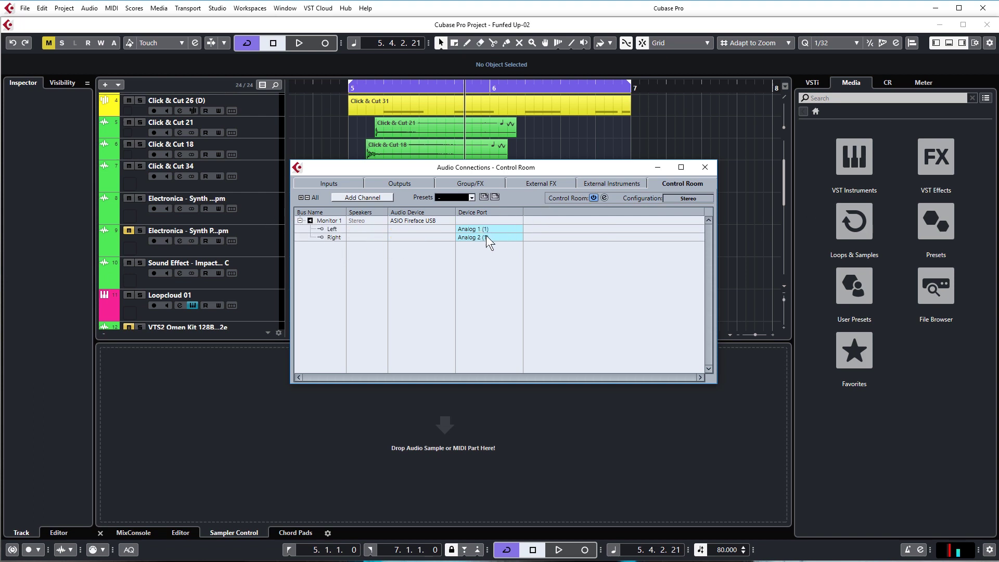
{"action": "left_click", "coordinate": [407, 181]}
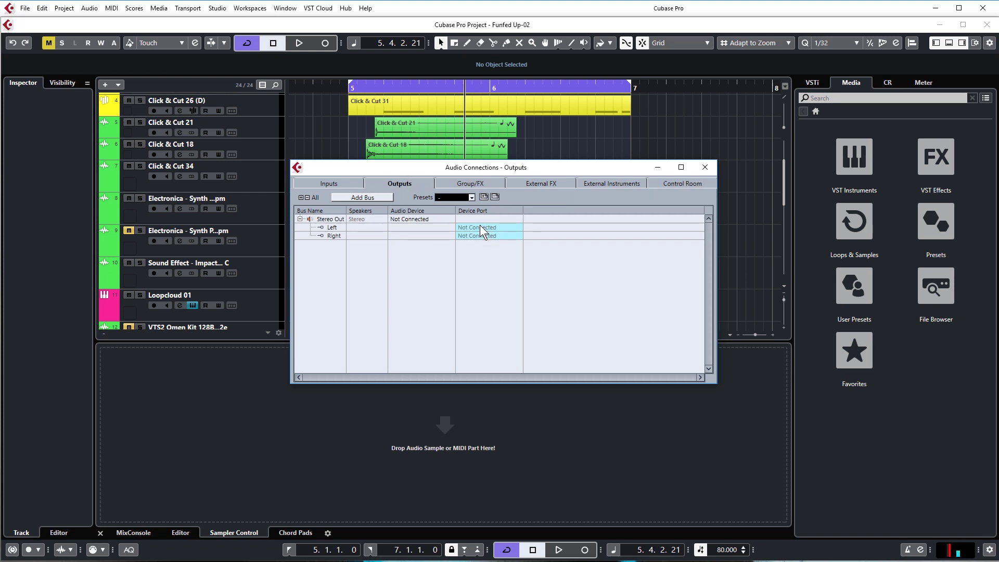
Turn off the Control Room and confirm disabling it
{"action": "left_click", "coordinate": [671, 186]}
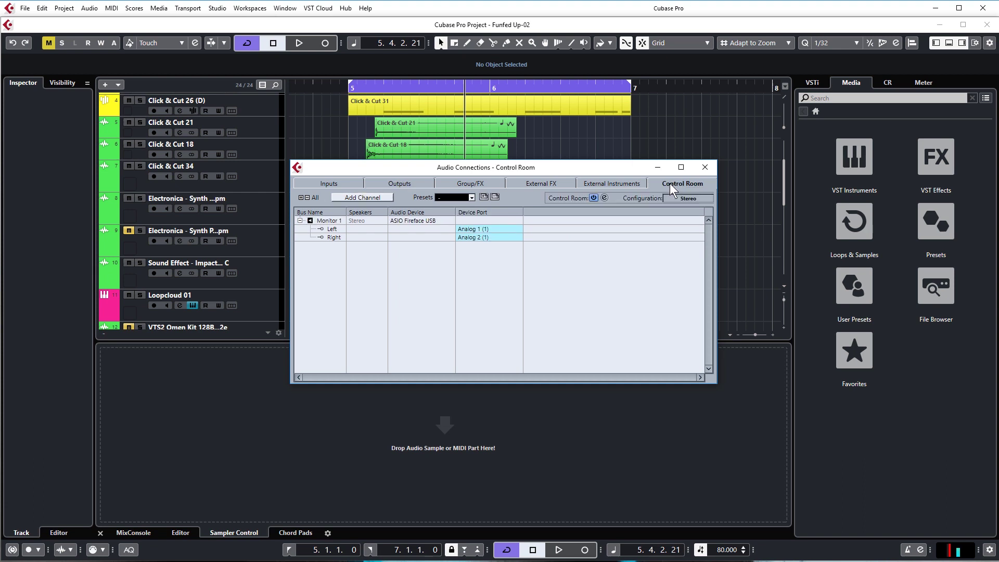
{"action": "left_click", "coordinate": [593, 198]}
{"action": "left_click", "coordinate": [492, 304]}
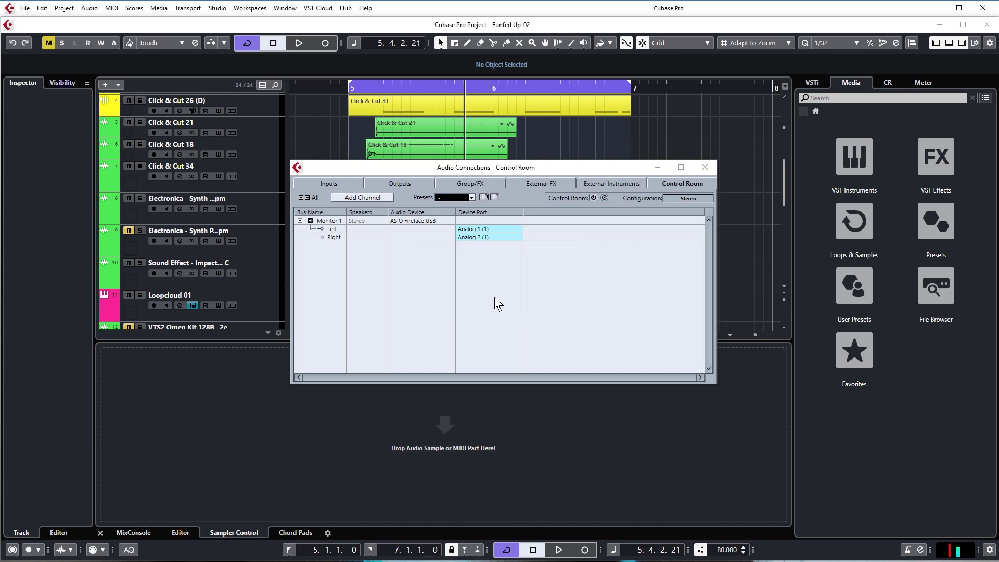
{"action": "left_click", "coordinate": [400, 183]}
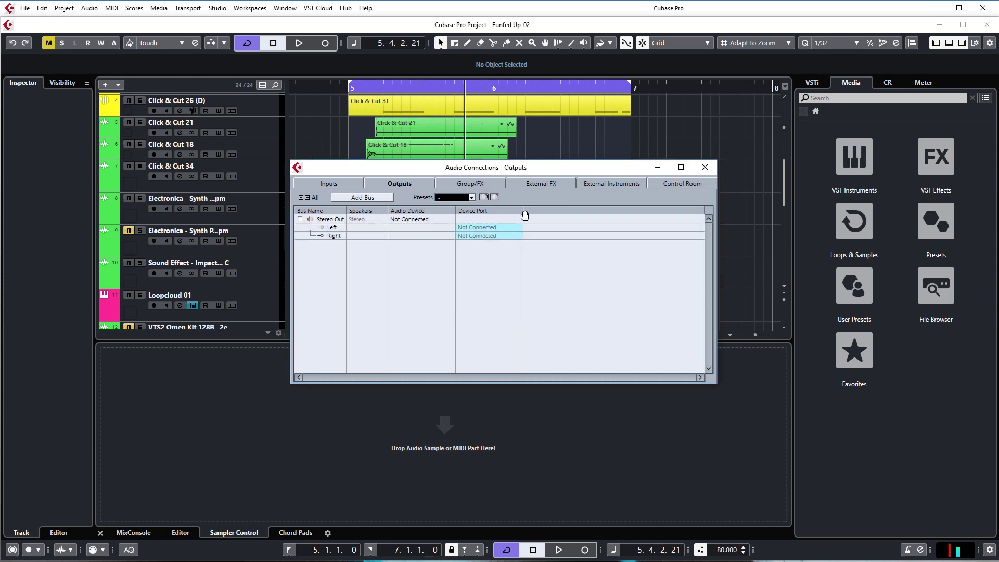
Route Stereo Out Left to Analog 1 (1) and Right to Analog 2 (1)
{"action": "left_click", "coordinate": [480, 227]}
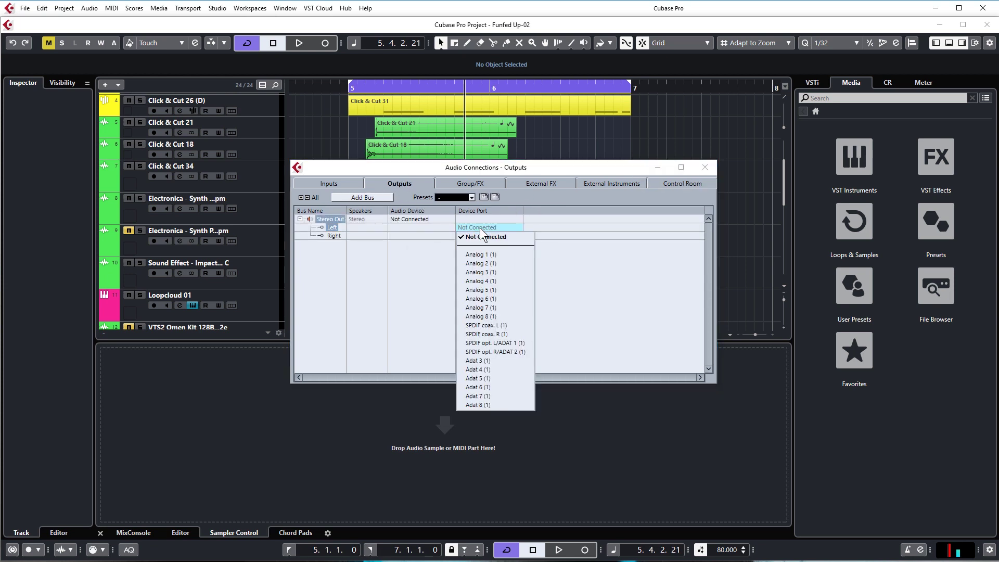
{"action": "left_click", "coordinate": [486, 252]}
{"action": "left_click", "coordinate": [480, 236]}
{"action": "left_click", "coordinate": [488, 271]}
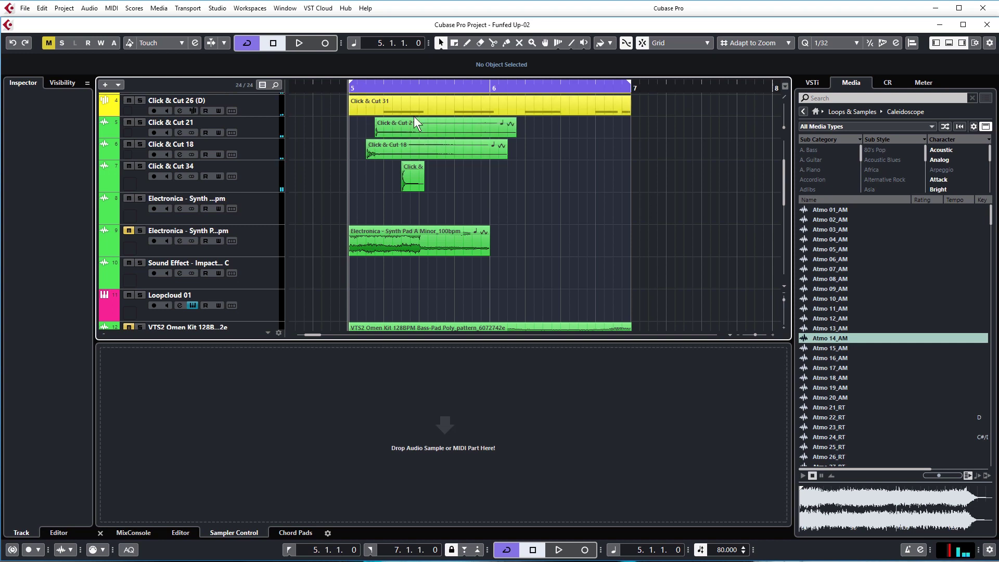
Start playback, preview the Atmo 07_AM loop, and reopen Audio Connections
{"action": "key", "text": "space"}
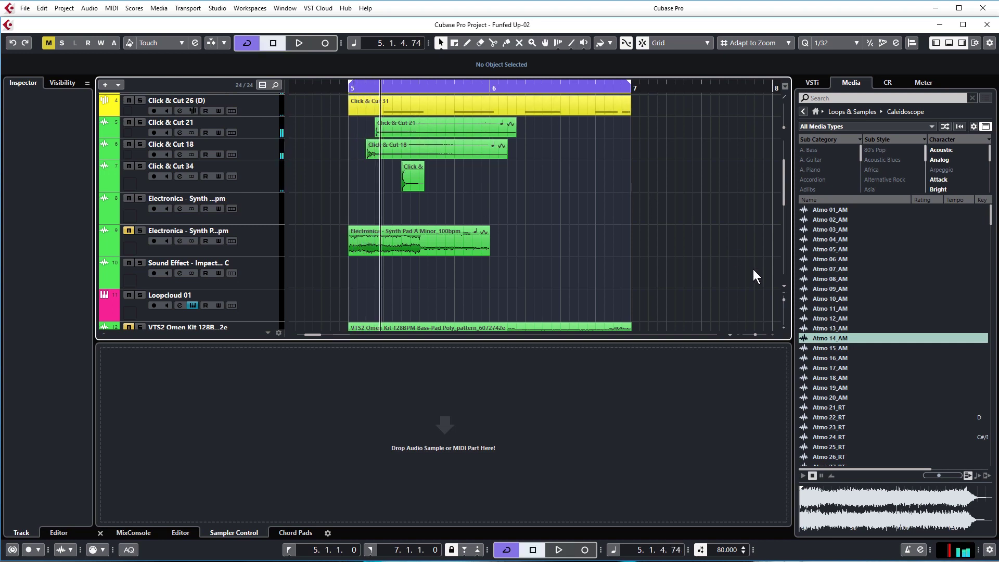
{"action": "left_click", "coordinate": [830, 269]}
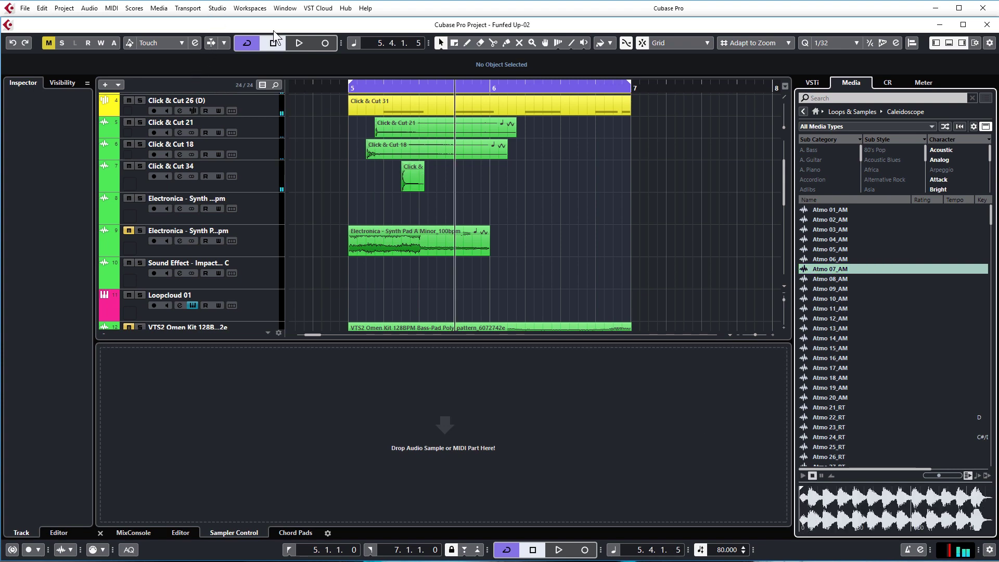
{"action": "left_click", "coordinate": [217, 8]}
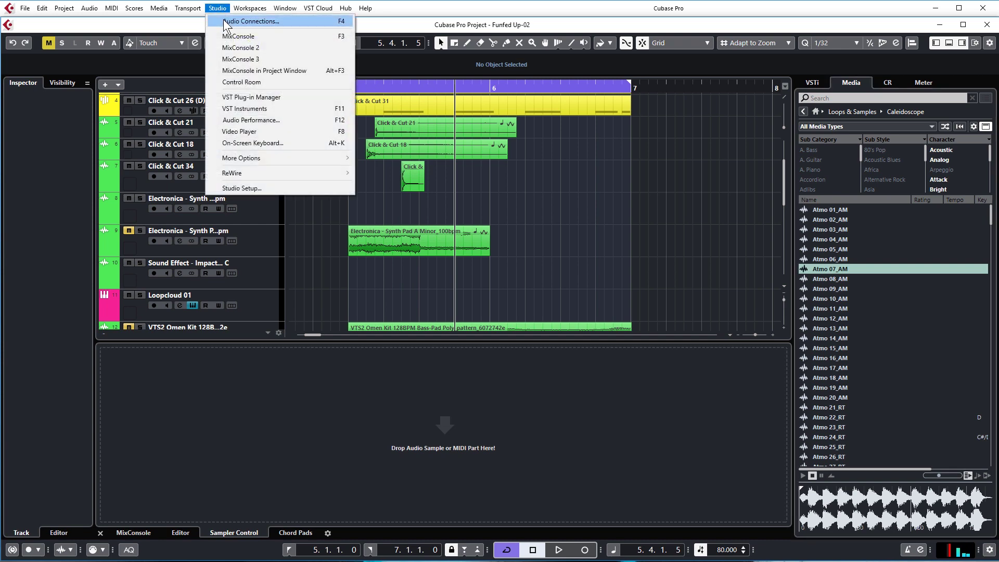
{"action": "left_click", "coordinate": [223, 20]}
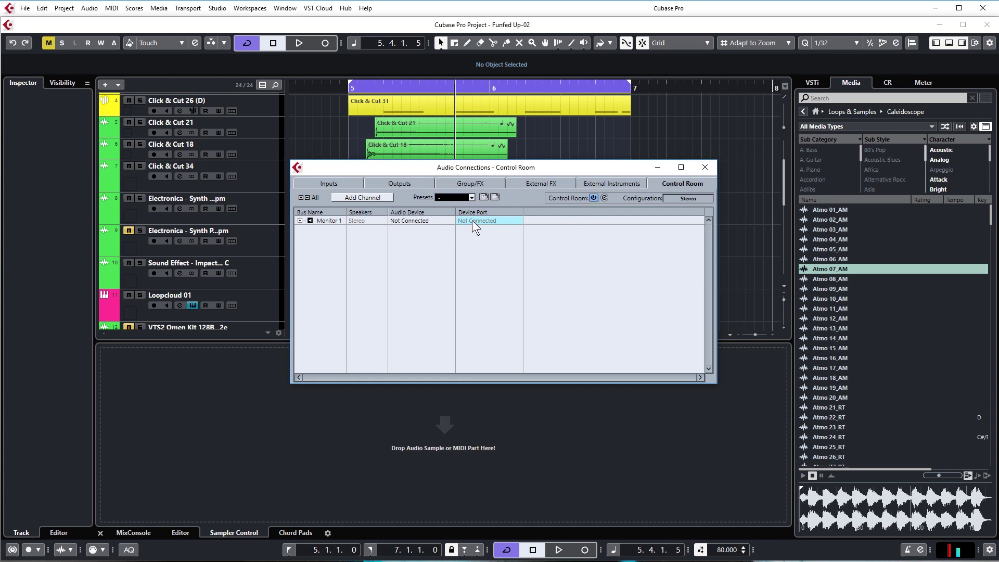
Assign Control Room Monitor 1 Left to Analog 1 and Right to Analog 2, accepting port takeover
{"action": "left_click", "coordinate": [301, 220]}
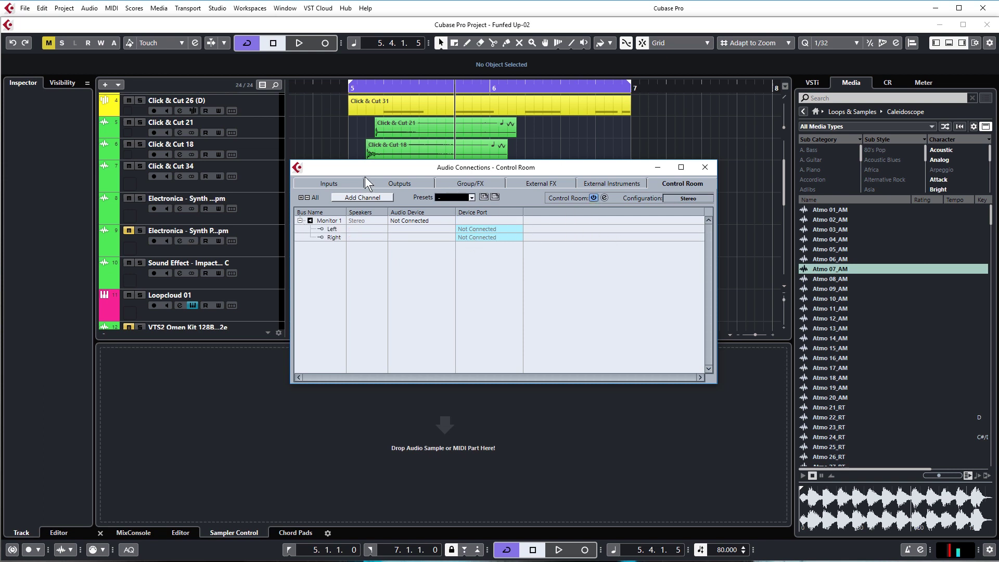
{"action": "left_click", "coordinate": [395, 186]}
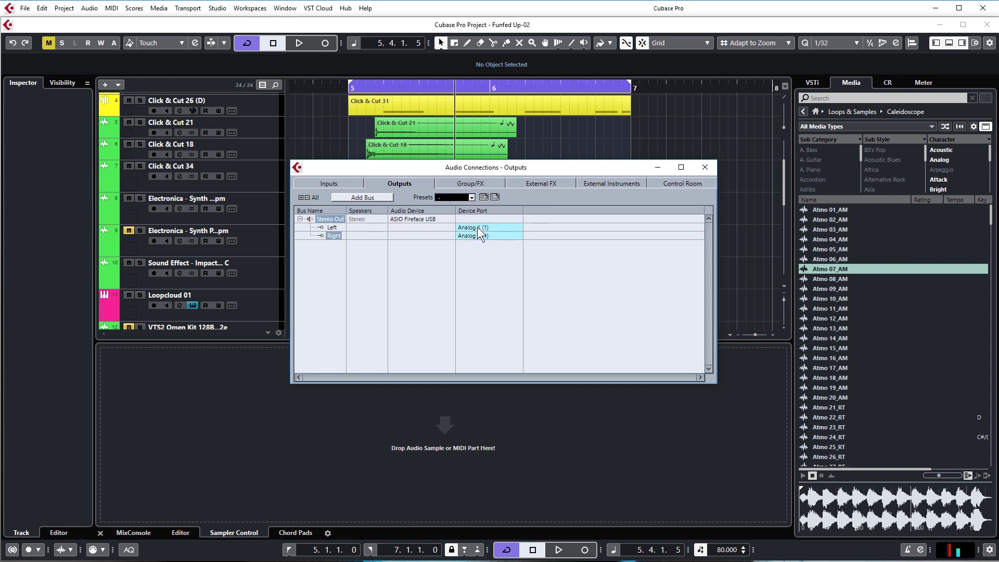
{"action": "left_click", "coordinate": [672, 183]}
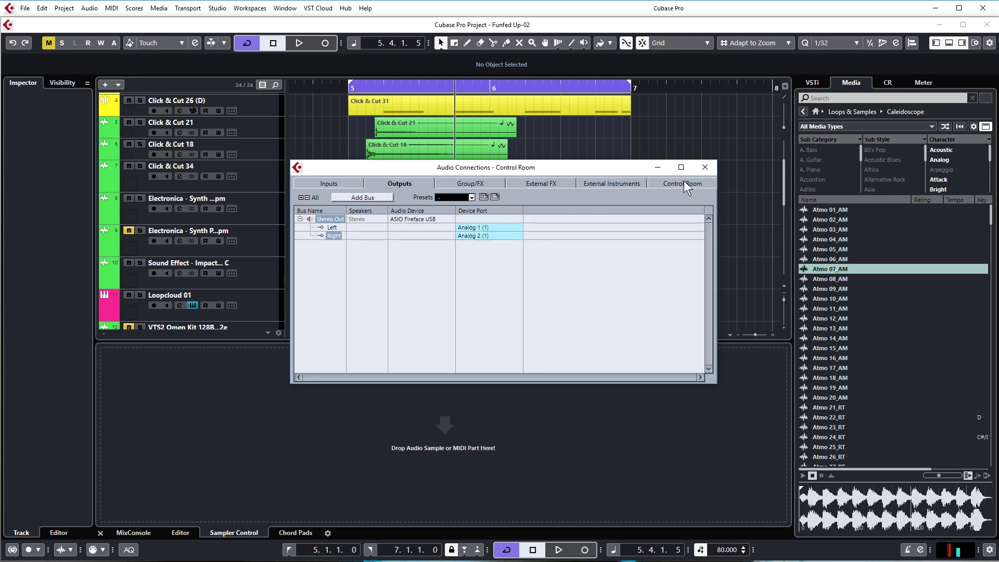
{"action": "left_click", "coordinate": [684, 181]}
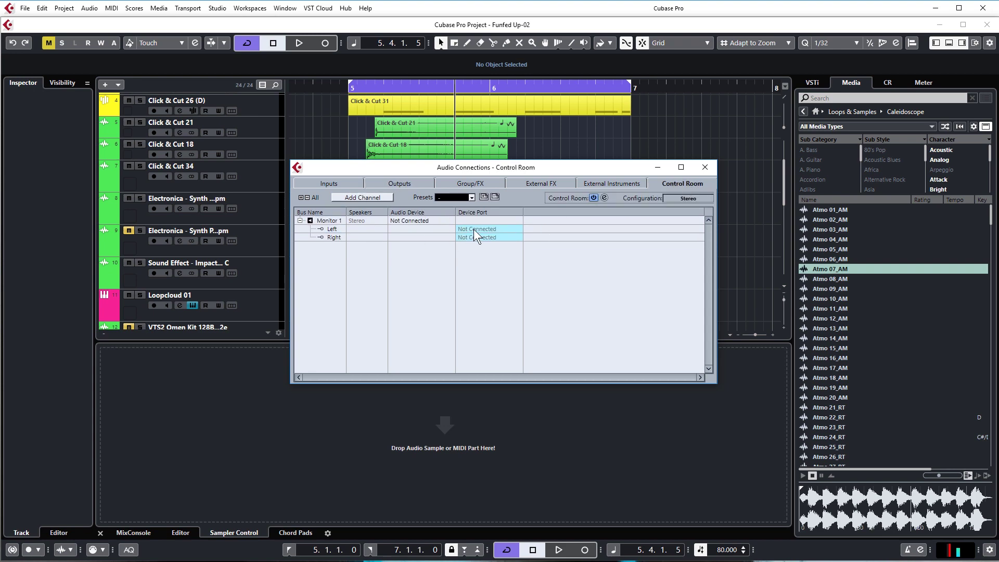
{"action": "left_click", "coordinate": [475, 231]}
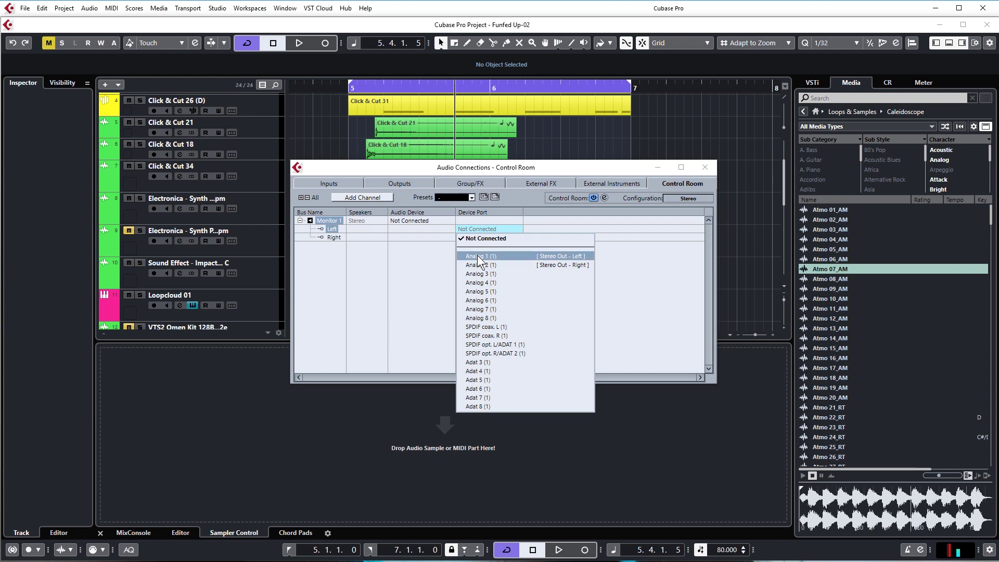
{"action": "left_click", "coordinate": [477, 255]}
{"action": "left_click", "coordinate": [478, 303]}
{"action": "left_click", "coordinate": [478, 237]}
{"action": "left_click", "coordinate": [480, 268]}
Verify Stereo Out is now Not Connected and close Audio Connections
{"action": "left_click", "coordinate": [399, 185]}
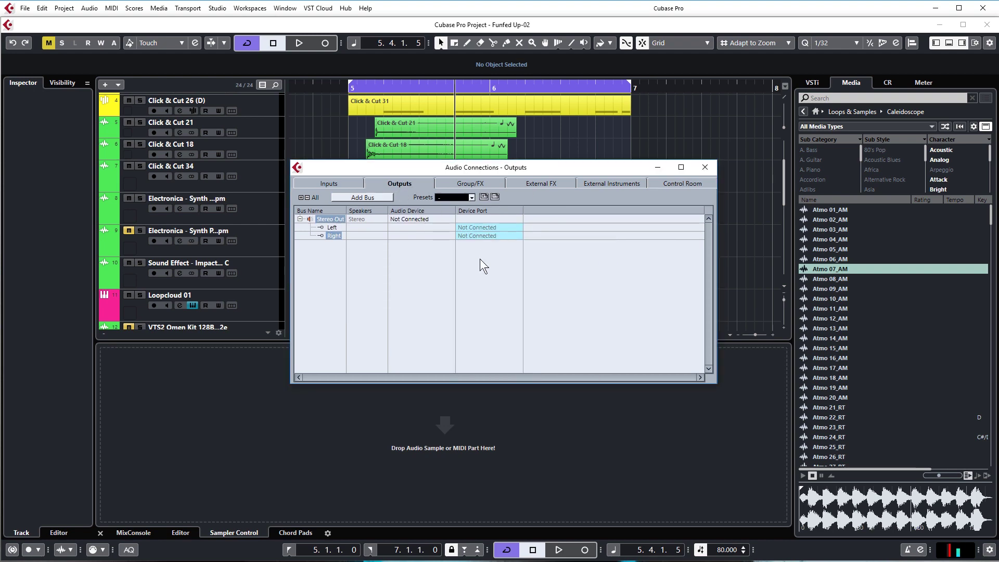
{"action": "left_click", "coordinate": [671, 183]}
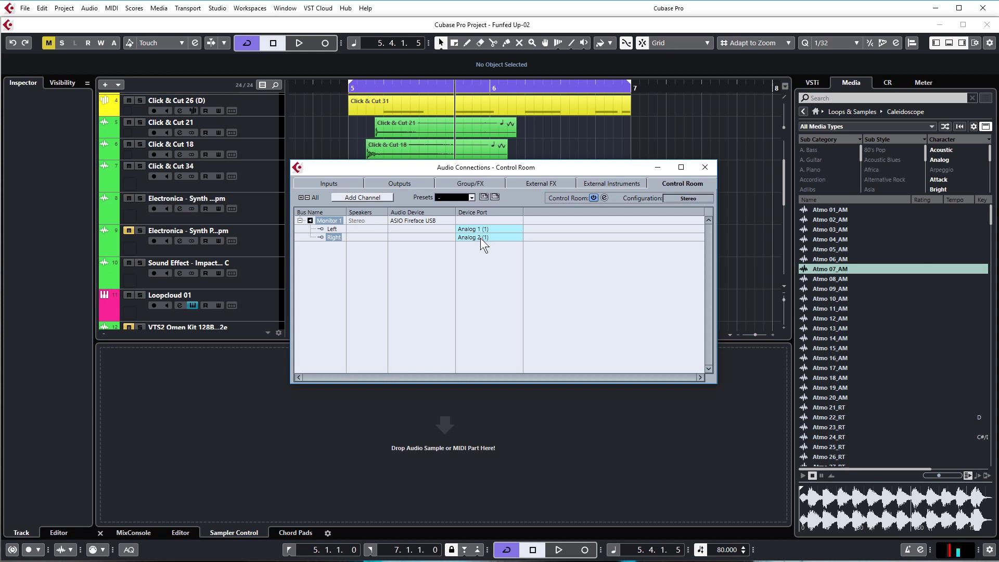
{"action": "left_click", "coordinate": [398, 183]}
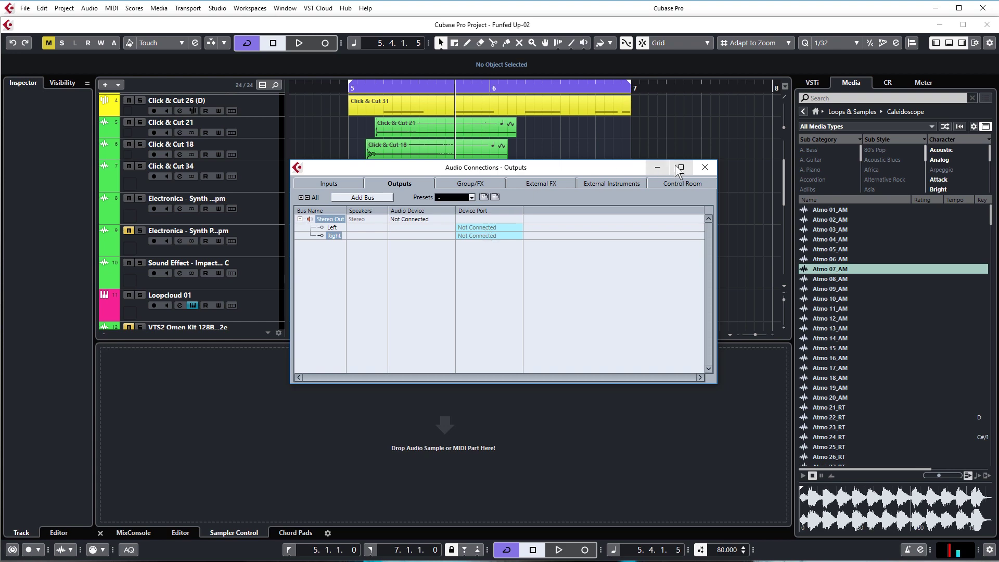
{"action": "left_click", "coordinate": [705, 167]}
Preview the Atmo 11, Atmo 17 and Atmo 21 samples, then start project playback
{"action": "left_click", "coordinate": [827, 309]}
{"action": "left_click", "coordinate": [830, 369]}
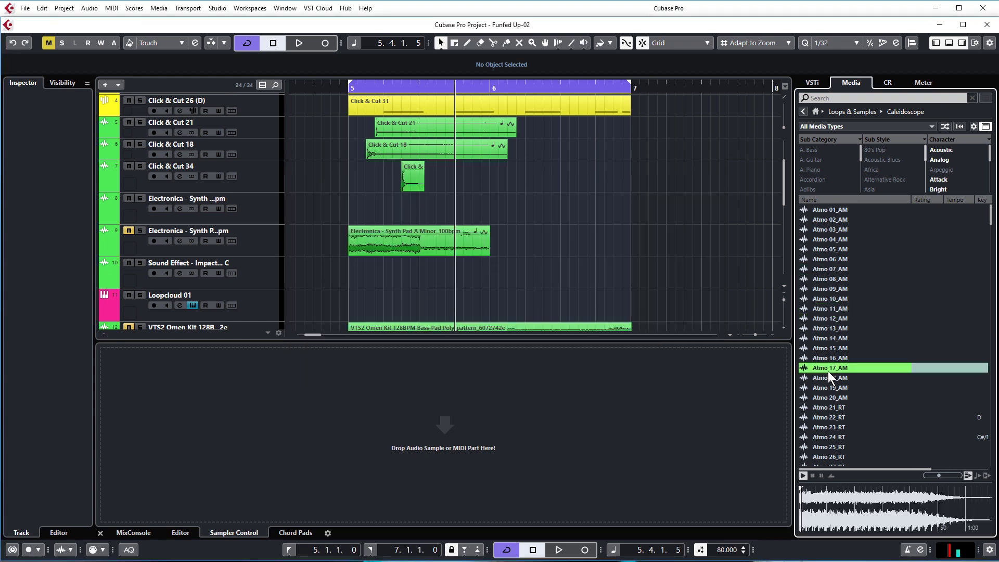
{"action": "left_click", "coordinate": [828, 408]}
{"action": "key", "text": "space"}
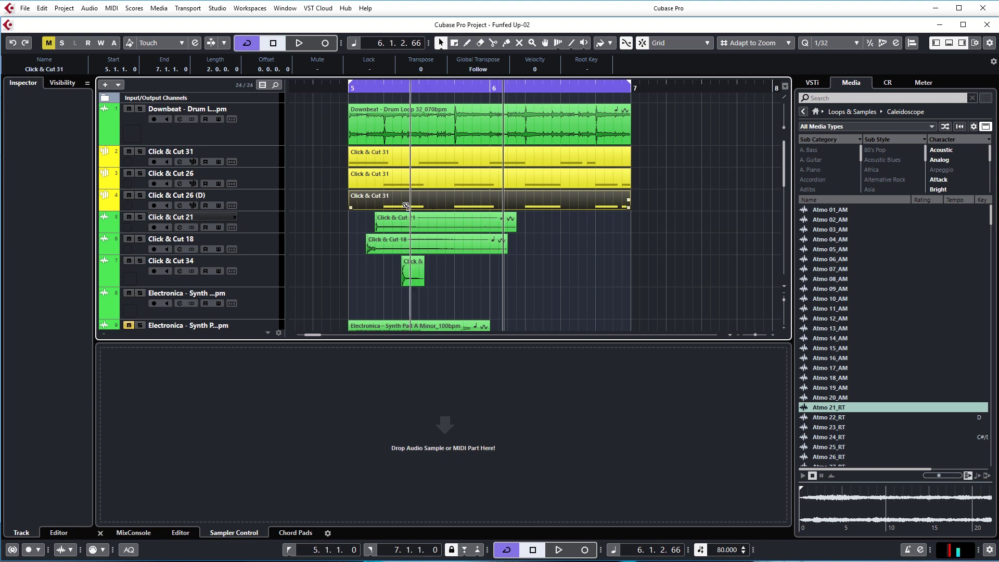
{"action": "left_click", "coordinate": [112, 9]}
{"action": "mouse_move", "coordinate": [138, 200]}
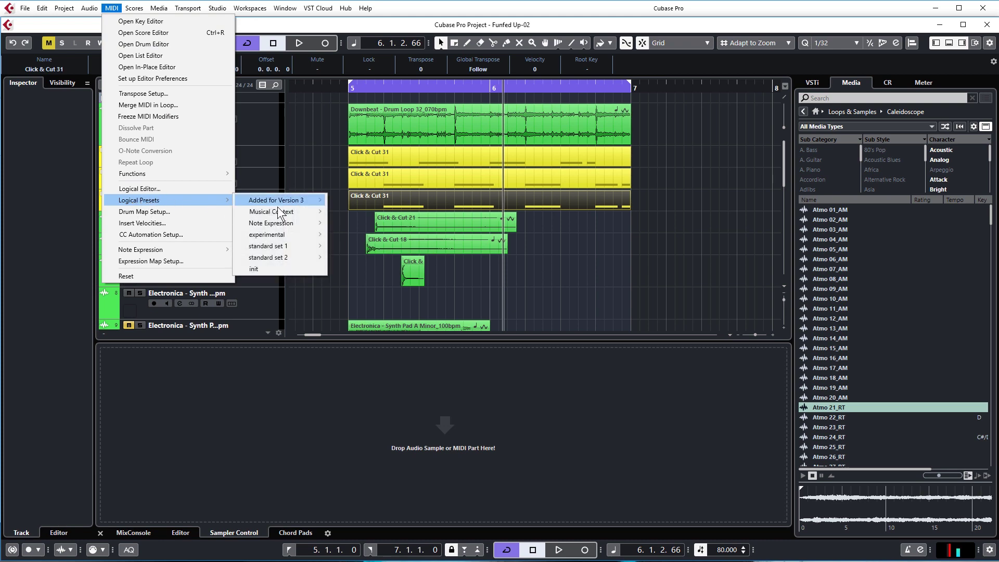
{"action": "mouse_move", "coordinate": [284, 247]}
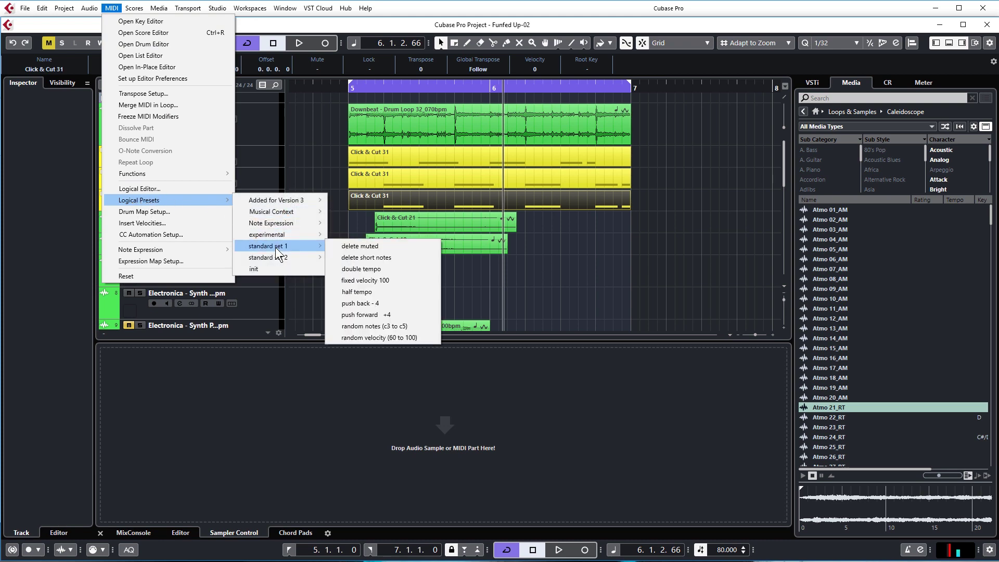
{"action": "left_click", "coordinate": [371, 292]}
{"action": "left_click", "coordinate": [429, 195]}
{"action": "right_click", "coordinate": [429, 196]}
{"action": "mouse_move", "coordinate": [445, 217]}
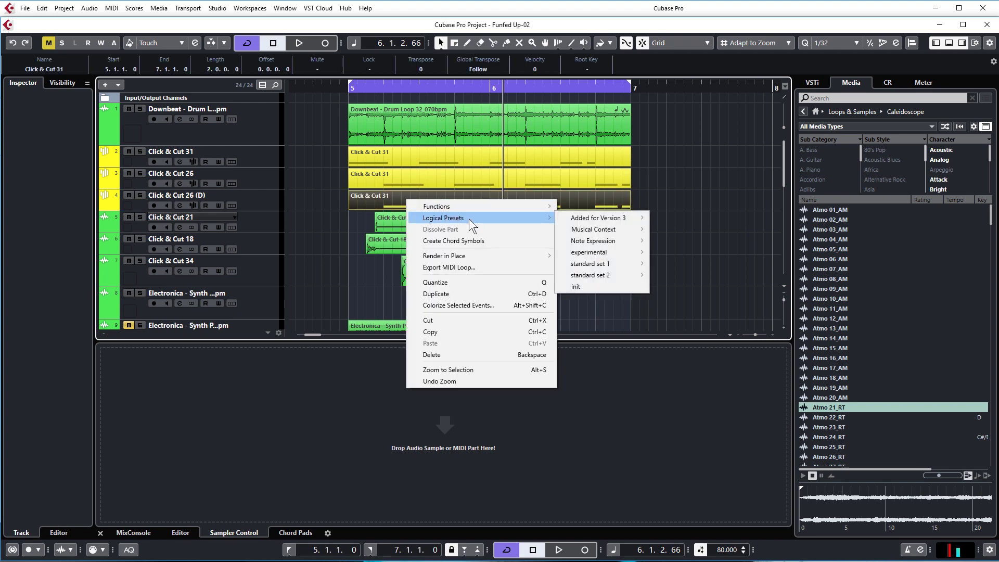
Dismiss the open menus and select the Click & Cut 21 part
{"action": "key", "text": "Escape"}
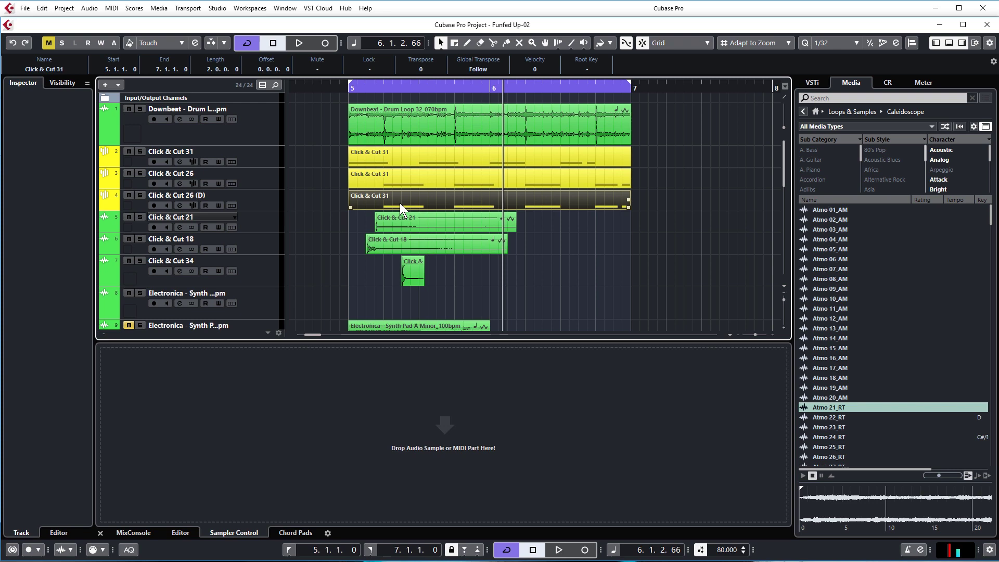
{"action": "left_click", "coordinate": [419, 213]}
{"action": "key", "text": "alt+Tab"}
Copy the Presets folder from Program Files\Steinberg\Cubase 10
{"action": "left_click", "coordinate": [197, 369]}
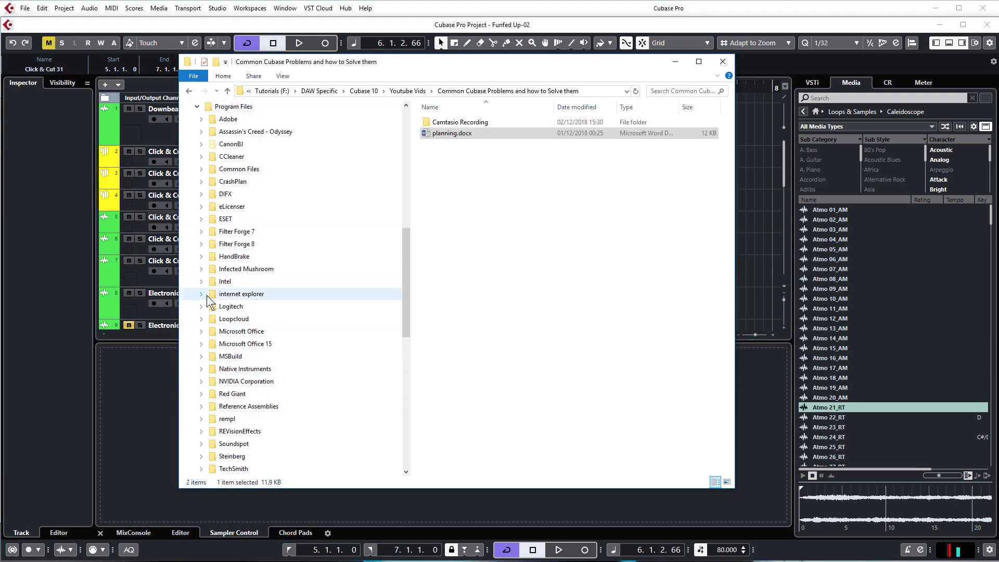
{"action": "left_click", "coordinate": [202, 454]}
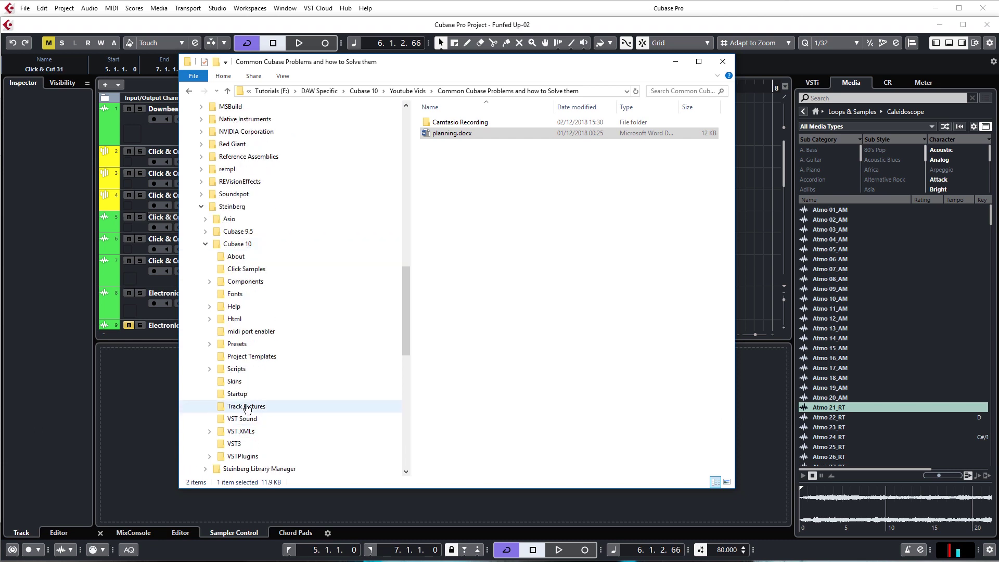
{"action": "left_click", "coordinate": [242, 346]}
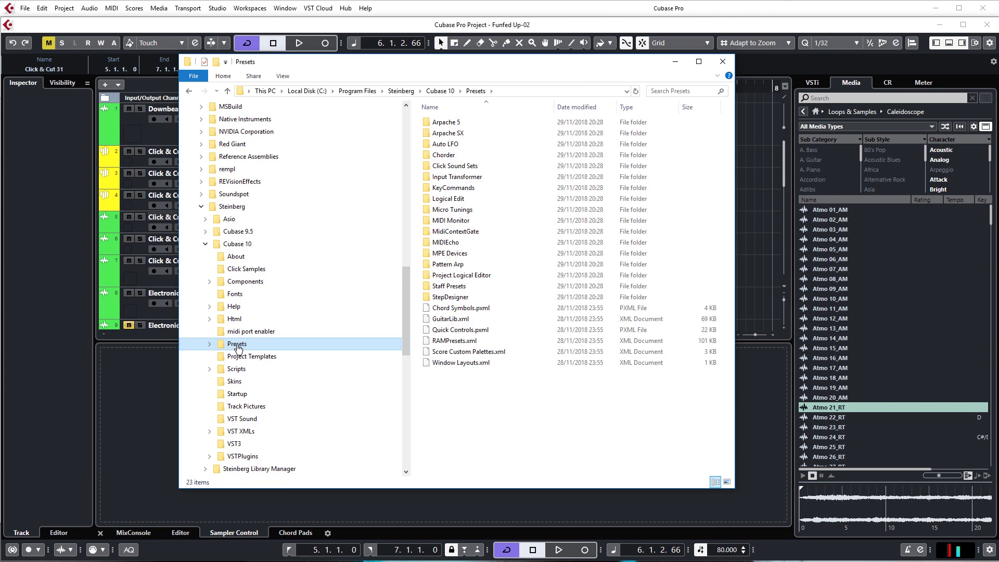
{"action": "right_click", "coordinate": [243, 346]}
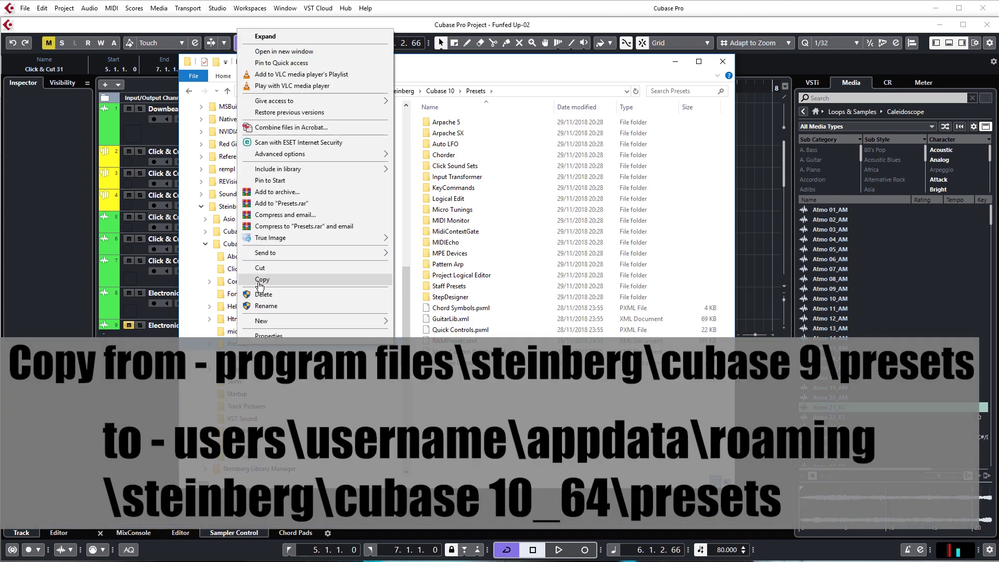
{"action": "left_click", "coordinate": [261, 279]}
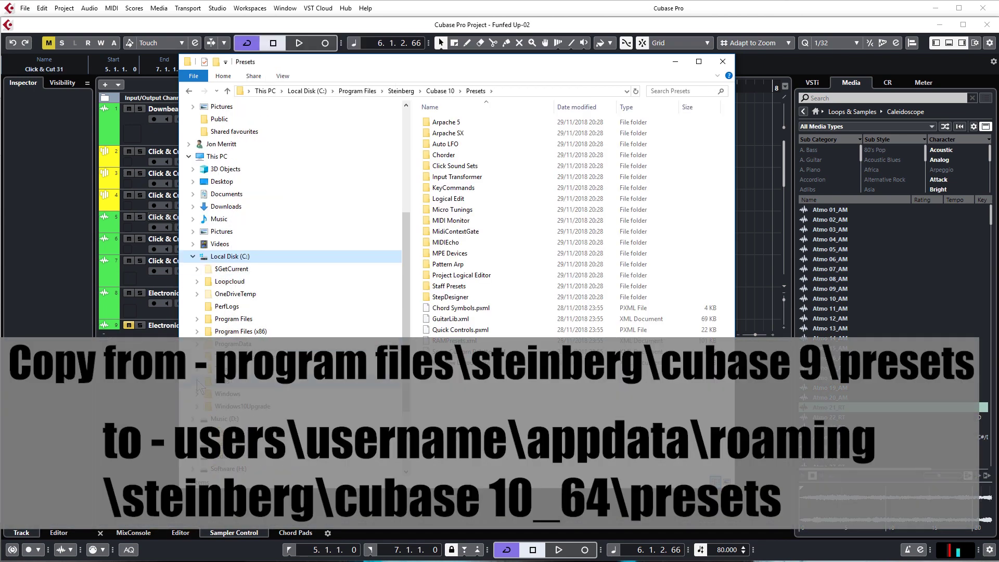
Paste the Presets folder into AppData\Roaming\Steinberg\Cubase 10_64, then minimize Explorer
{"action": "scroll", "coordinate": [292, 261], "scroll_direction": "down", "scroll_amount": 5}
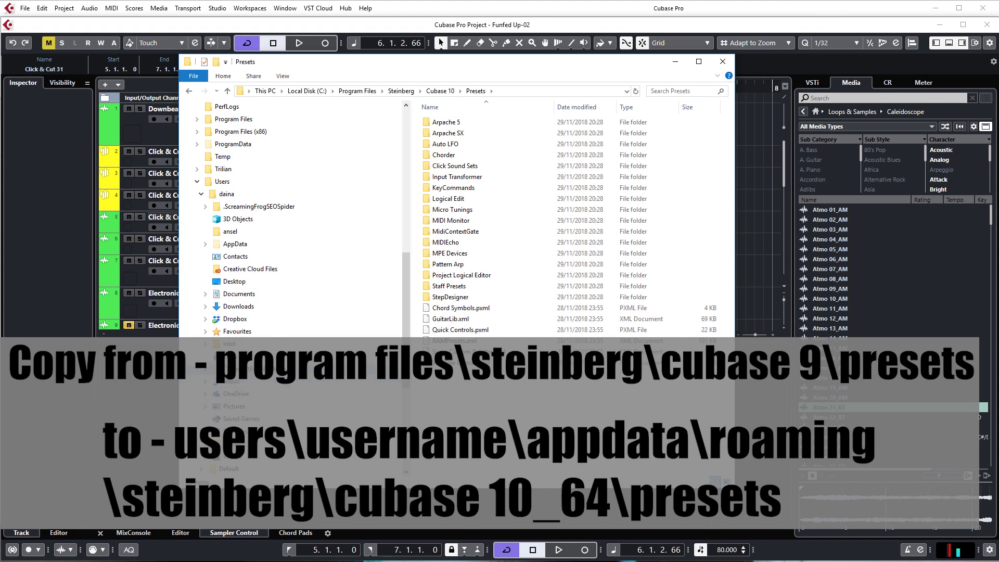
{"action": "left_click", "coordinate": [204, 244]}
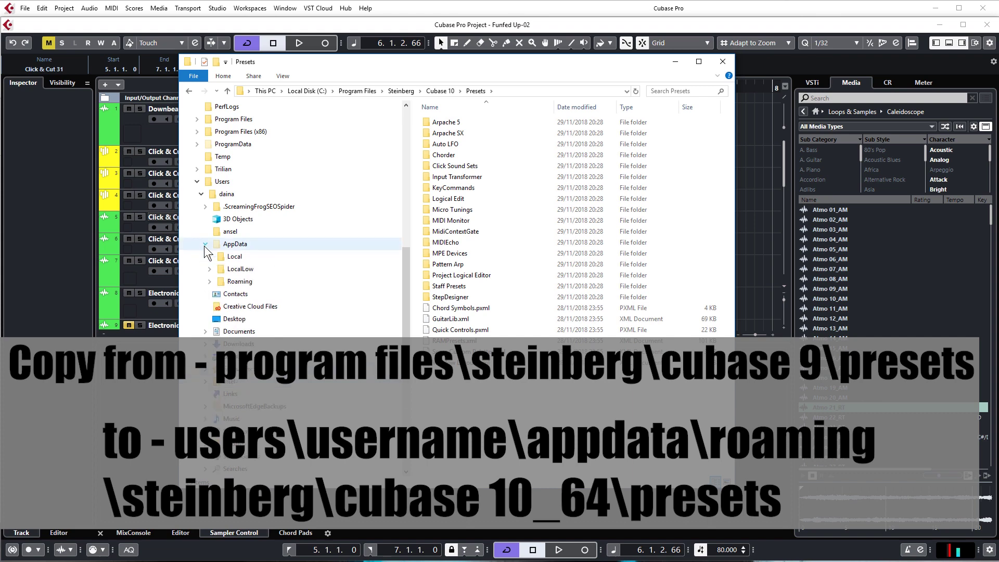
{"action": "left_click", "coordinate": [210, 282]}
{"action": "scroll", "coordinate": [210, 283], "scroll_direction": "down", "scroll_amount": 5}
{"action": "scroll", "coordinate": [239, 281], "scroll_direction": "down", "scroll_amount": 8}
{"action": "left_click", "coordinate": [217, 231]}
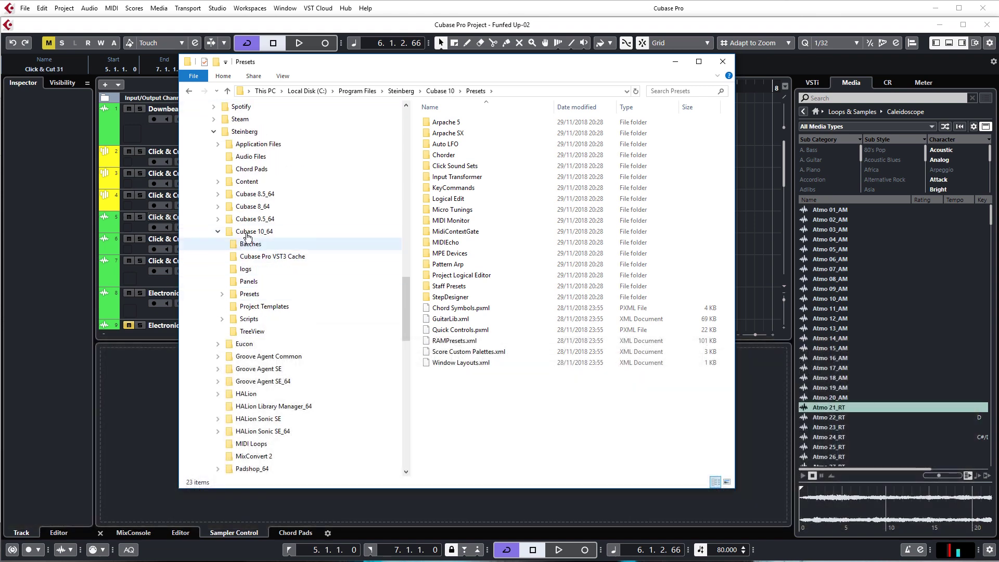
{"action": "left_click", "coordinate": [238, 235]}
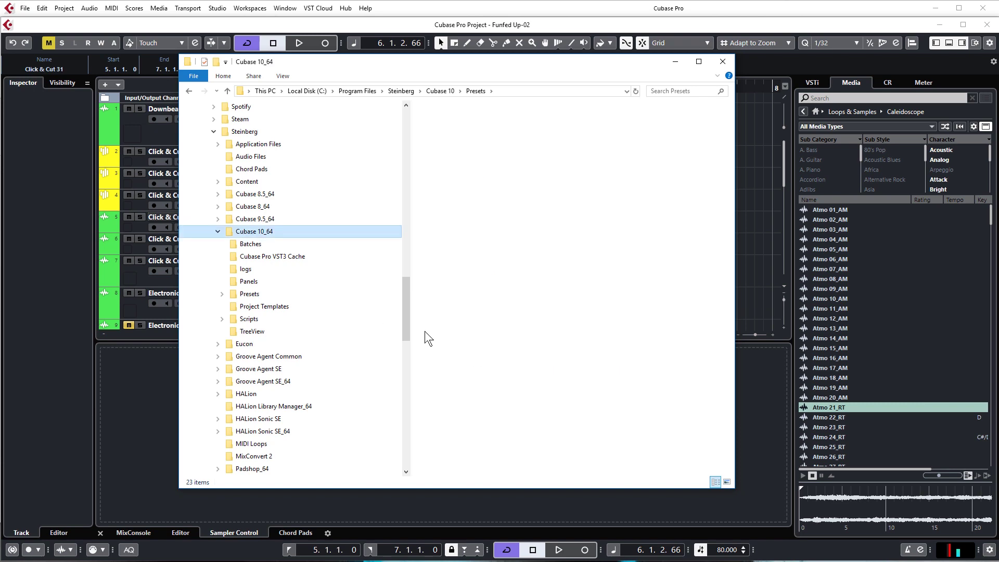
{"action": "right_click", "coordinate": [253, 233]}
{"action": "left_click", "coordinate": [278, 483]}
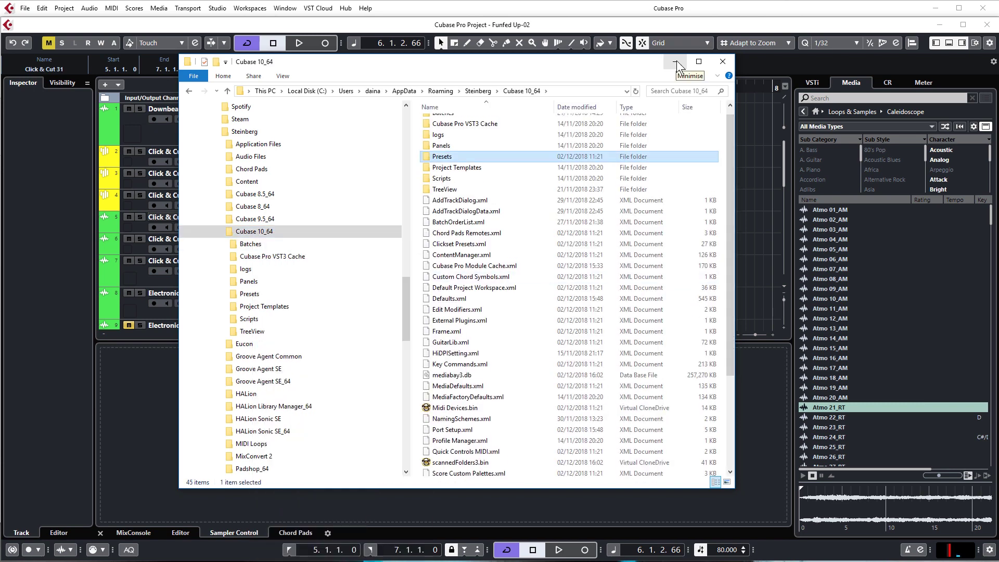
{"action": "left_click", "coordinate": [676, 61]}
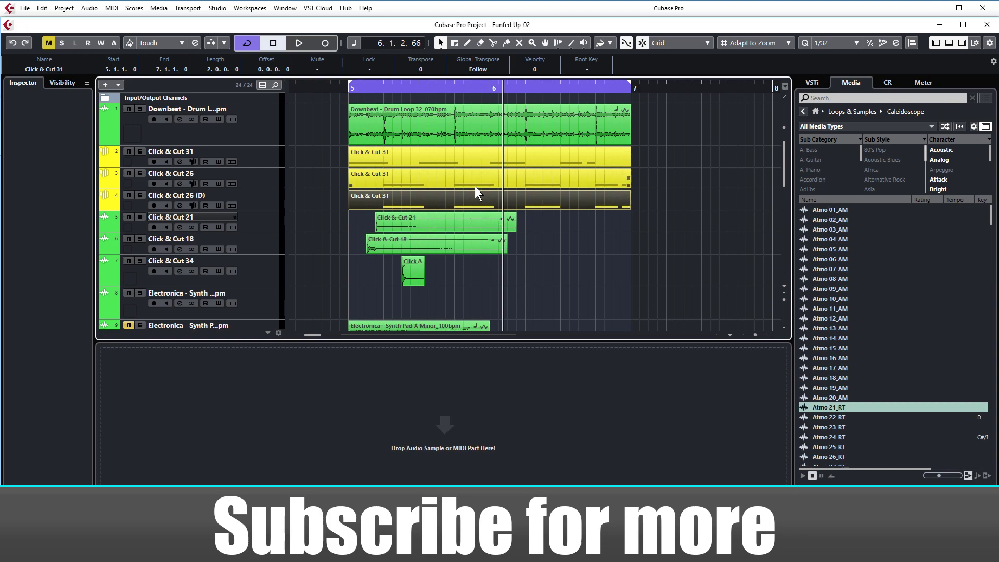
Check the track 4 part's Logical Presets, then open Loops & Samples from the Media home page
{"action": "right_click", "coordinate": [428, 197]}
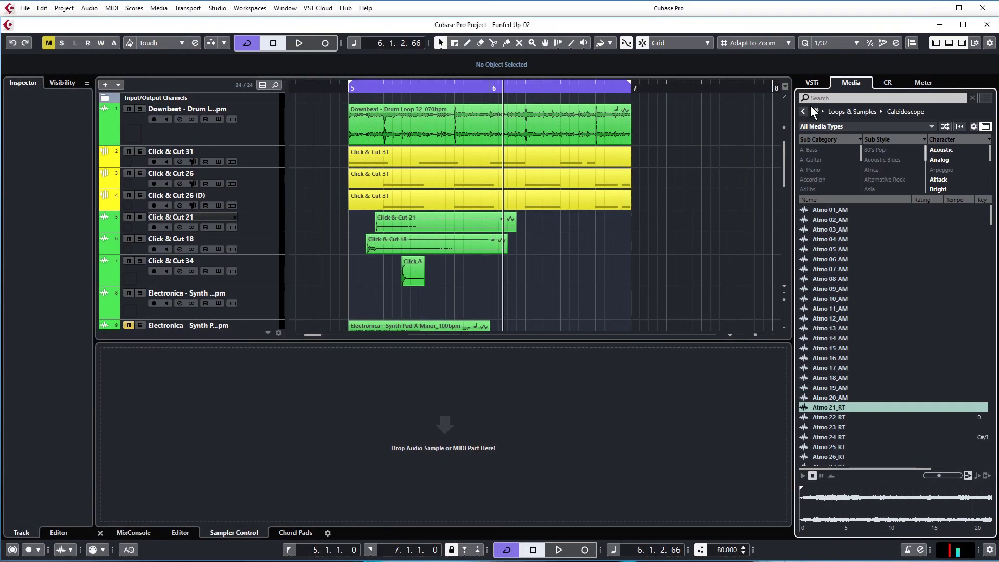
{"action": "left_click", "coordinate": [815, 112]}
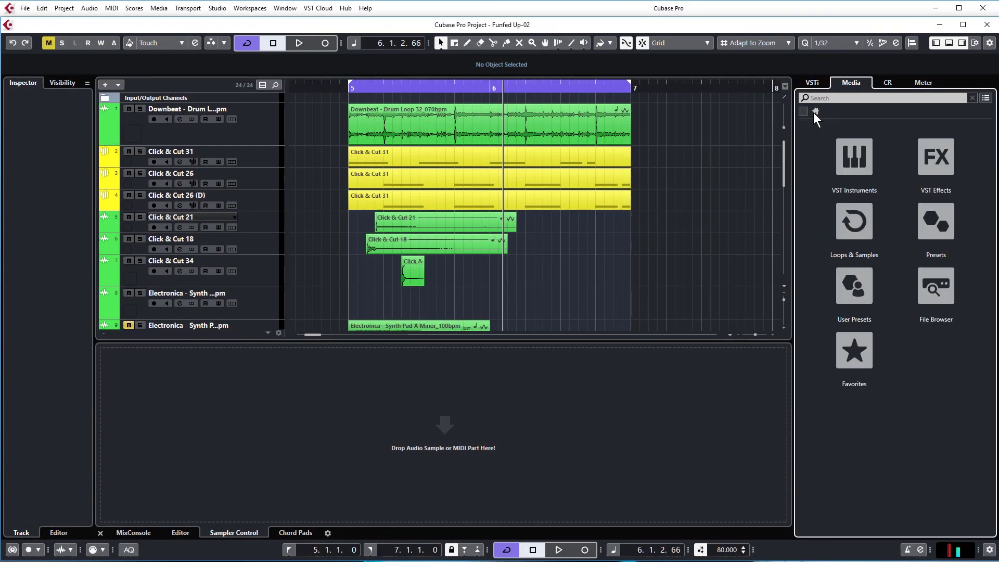
{"action": "left_click", "coordinate": [847, 219]}
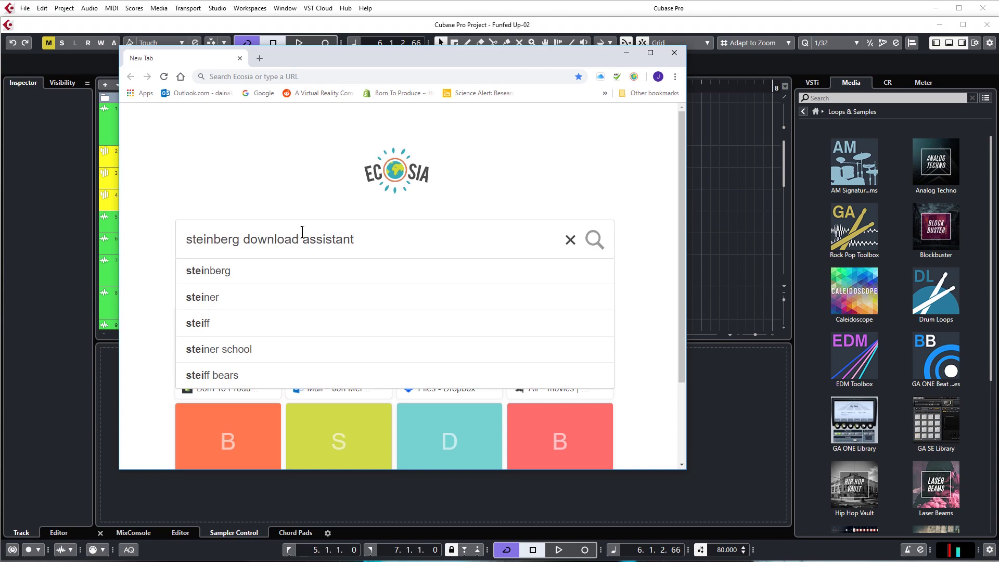
Search for 'steinberg download assistant' and get the Windows Download Assistant from steinberg.net
{"action": "key", "text": "Return"}
{"action": "scroll", "coordinate": [244, 314], "scroll_direction": "down", "scroll_amount": 1}
{"action": "scroll", "coordinate": [244, 314], "scroll_direction": "down", "scroll_amount": 5}
{"action": "left_click", "coordinate": [239, 123]}
{"action": "scroll", "coordinate": [245, 215], "scroll_direction": "down", "scroll_amount": 5}
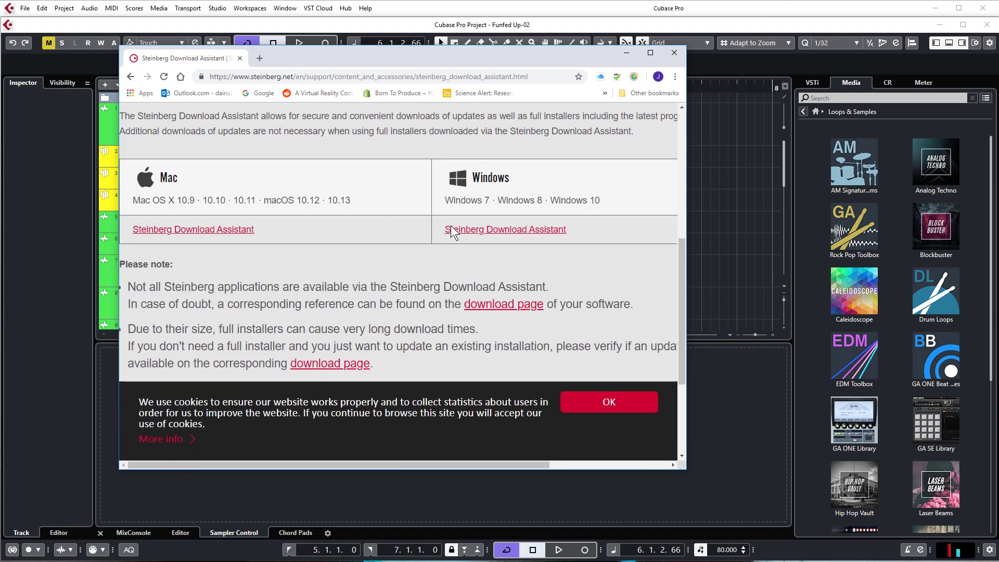
{"action": "left_click", "coordinate": [479, 231]}
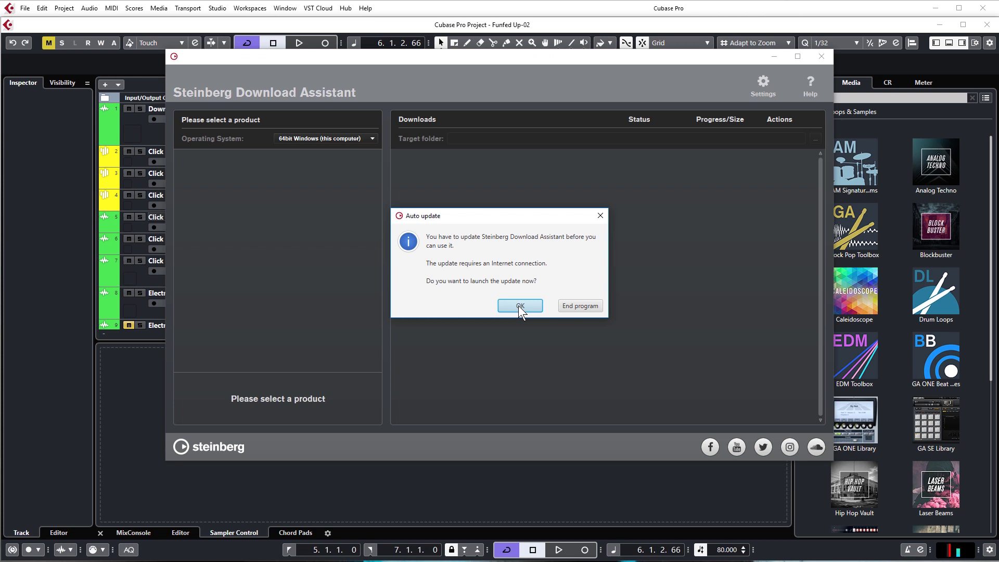
Update the Download Assistant, then select Cubase Pro 10 to list its downloads
{"action": "left_click", "coordinate": [520, 306]}
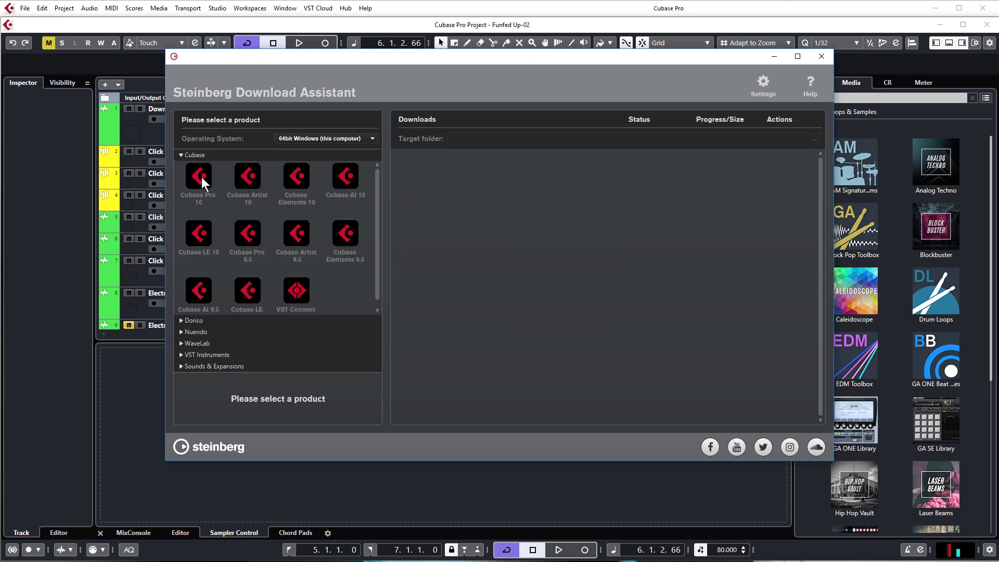
{"action": "left_click", "coordinate": [201, 177]}
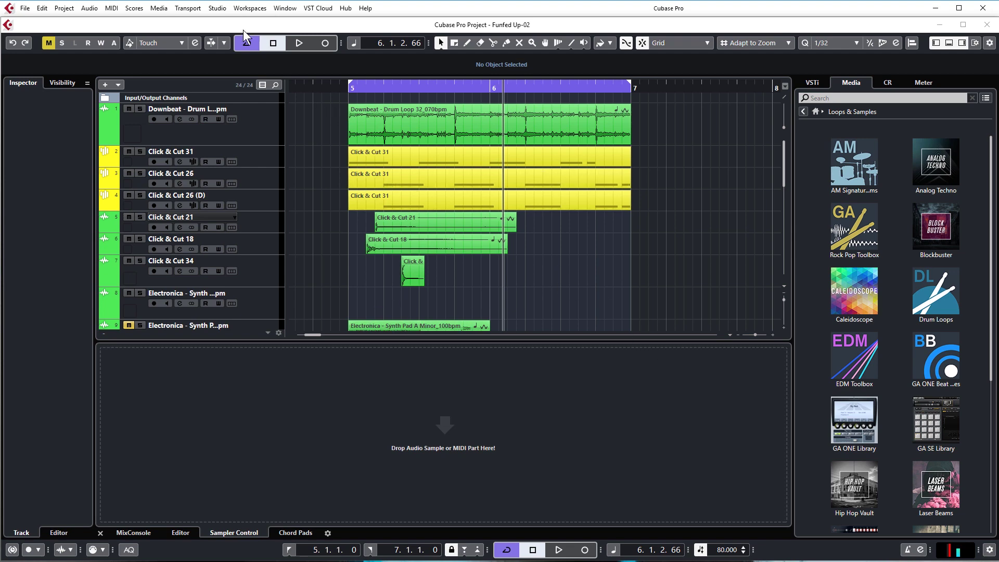
Open the ASIO Fireface USB control panel from Studio Setup and set Buffer Size to 512 Samples
{"action": "left_click", "coordinate": [217, 8]}
{"action": "left_click", "coordinate": [242, 188]}
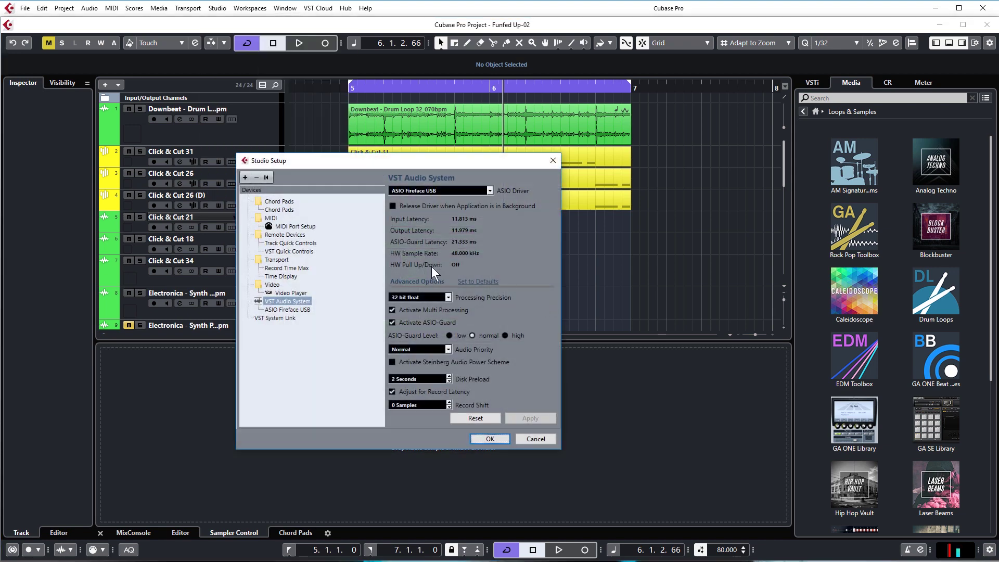
{"action": "left_click", "coordinate": [289, 310]}
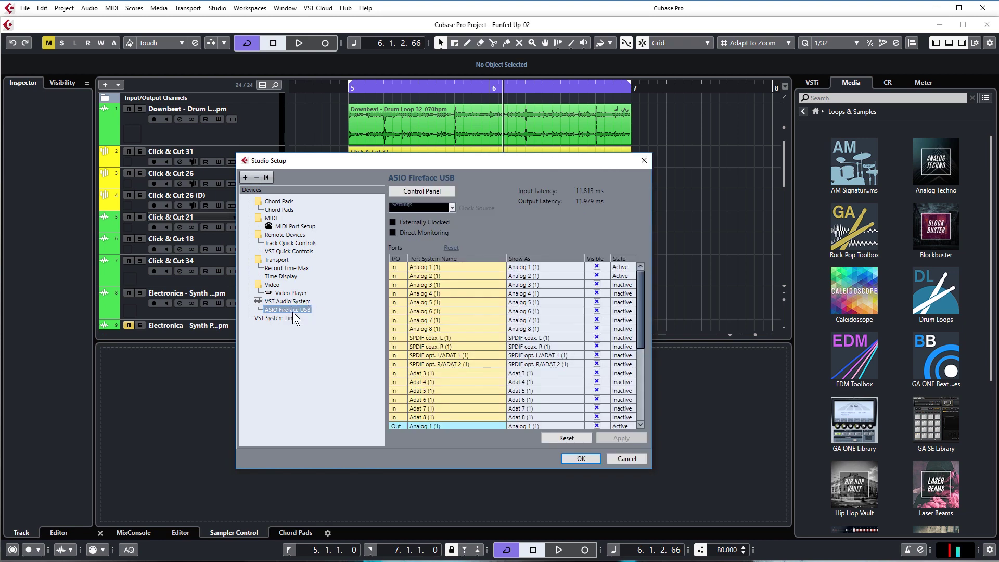
{"action": "left_click", "coordinate": [414, 193]}
{"action": "left_click", "coordinate": [107, 52]}
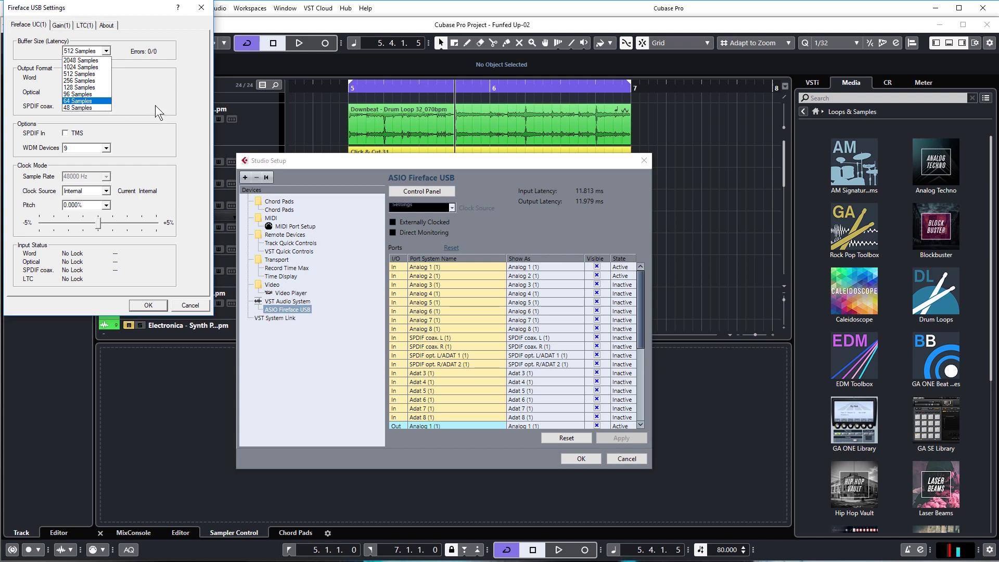
{"action": "left_click", "coordinate": [183, 101]}
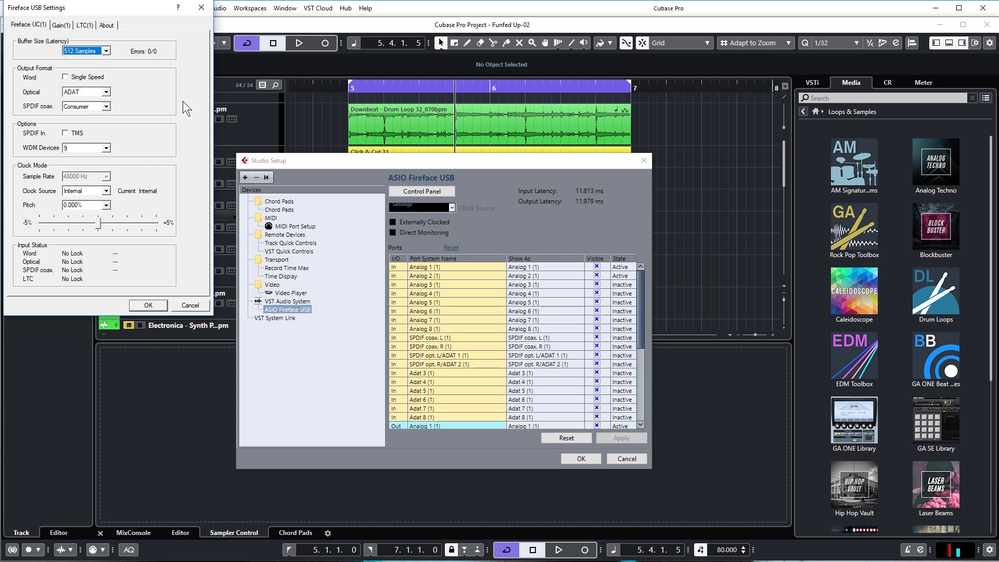
Close the Fireface USB settings, then set VST Audio System priority to Boost and ASIO-Guard to high
{"action": "left_click", "coordinate": [148, 305]}
{"action": "left_click", "coordinate": [275, 301]}
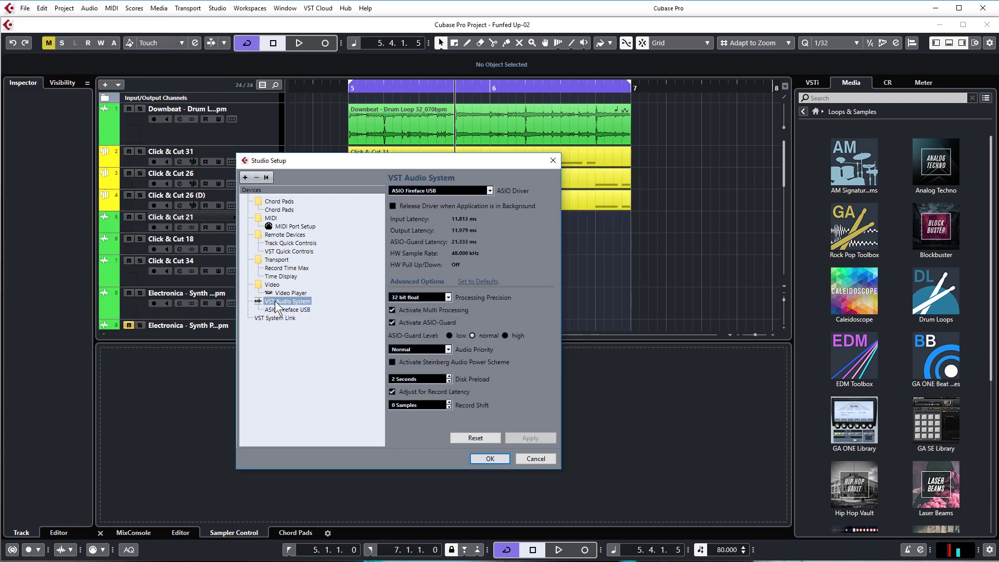
{"action": "left_click", "coordinate": [419, 349]}
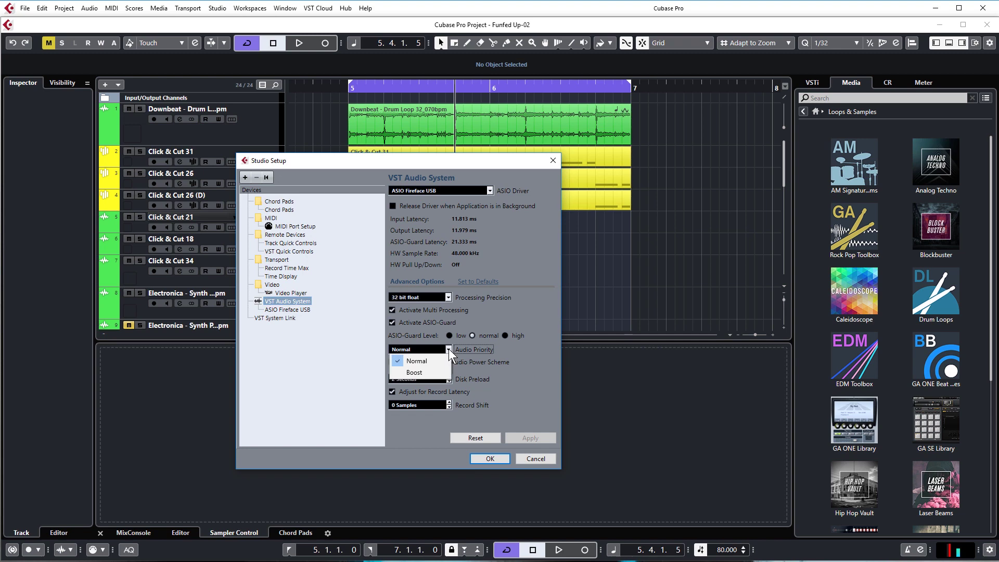
{"action": "left_click", "coordinate": [419, 373]}
{"action": "left_click", "coordinate": [506, 336]}
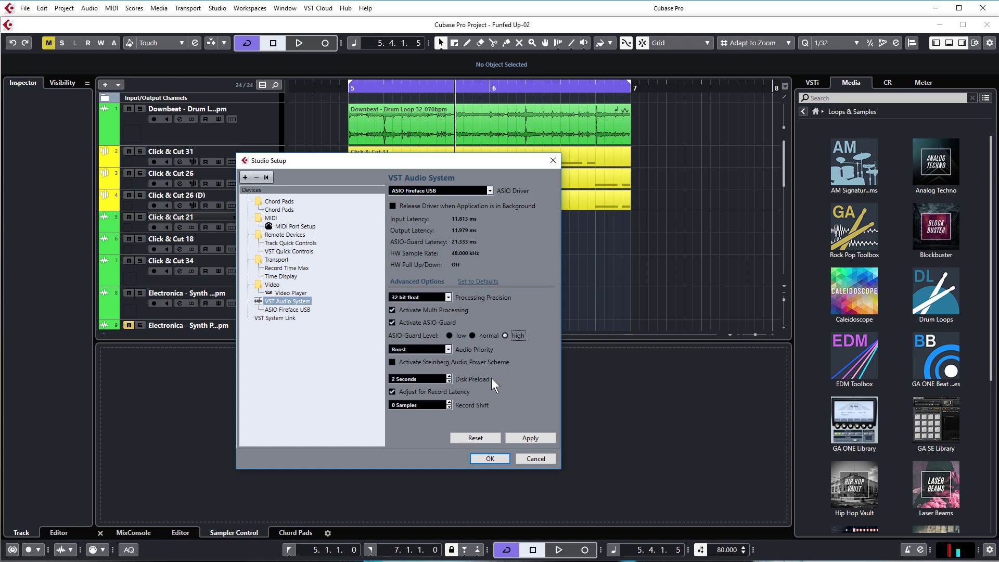
{"action": "left_click", "coordinate": [490, 459]}
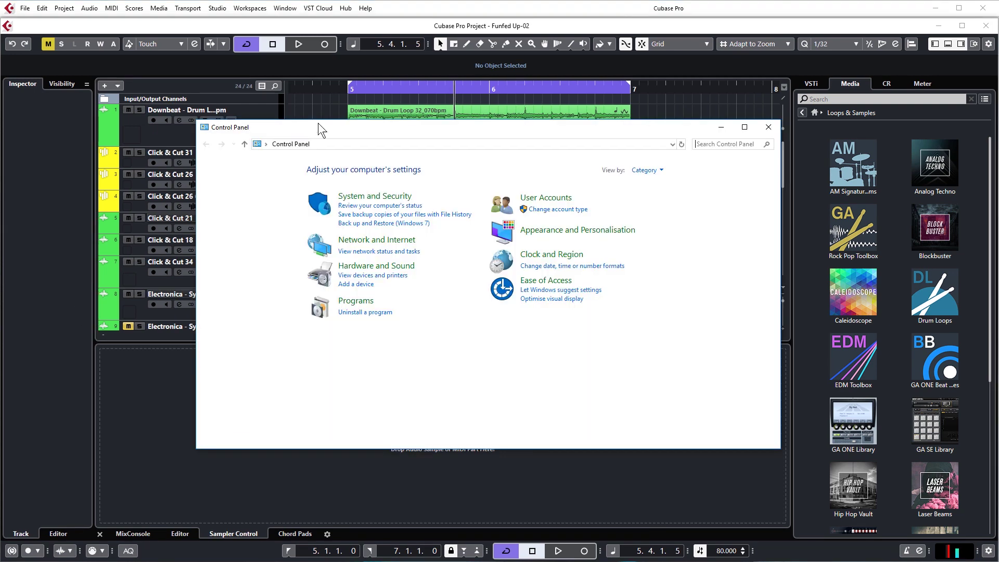
Open the Balanced power plan's advanced power settings from System and Security > Power Options
{"action": "left_click", "coordinate": [394, 197]}
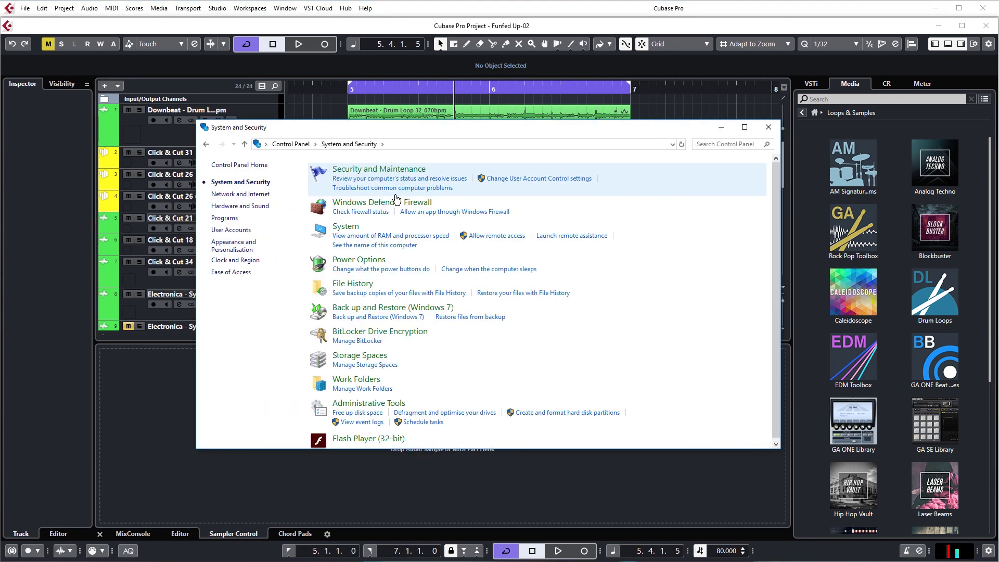
{"action": "left_click", "coordinate": [369, 261]}
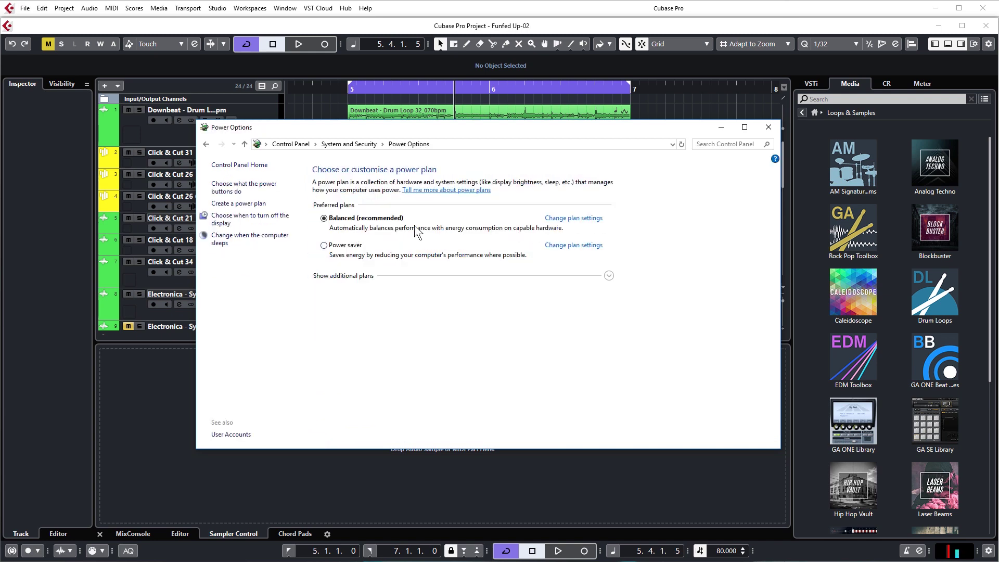
{"action": "left_click", "coordinate": [555, 218]}
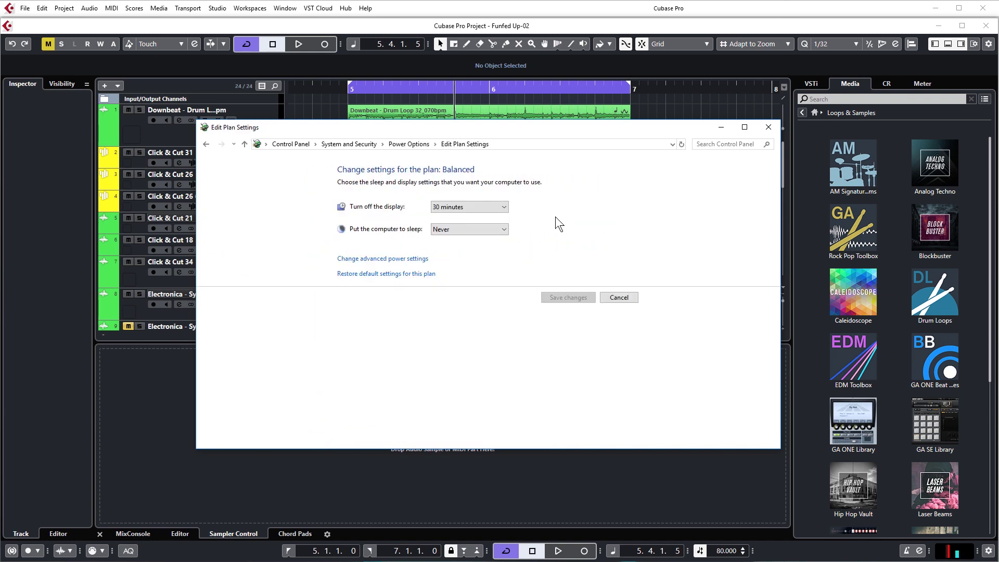
{"action": "left_click", "coordinate": [361, 262]}
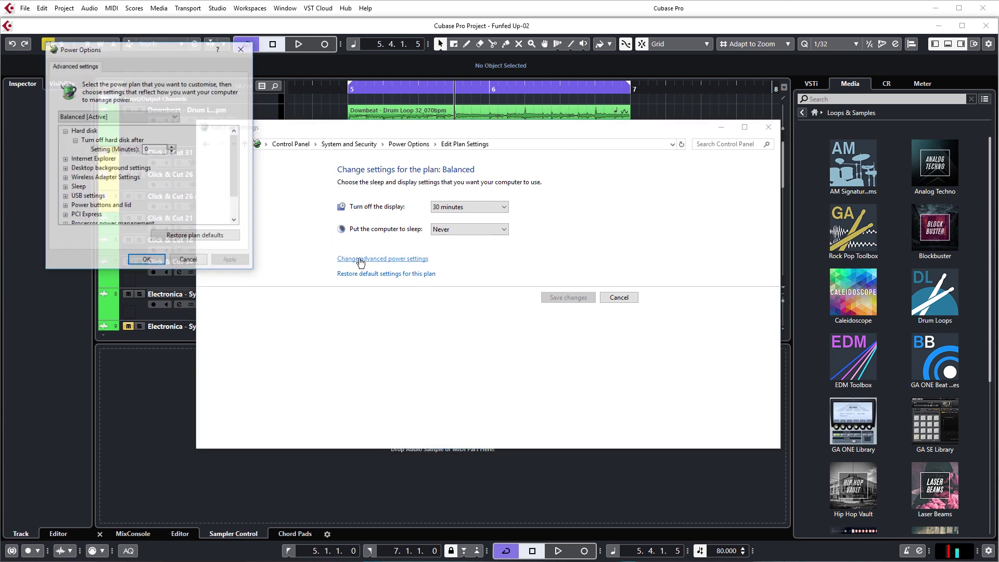
Set Minimum processor state under Processor power management to 100%
{"action": "left_click_drag", "start_coordinate": [236, 154], "coordinate": [240, 193]}
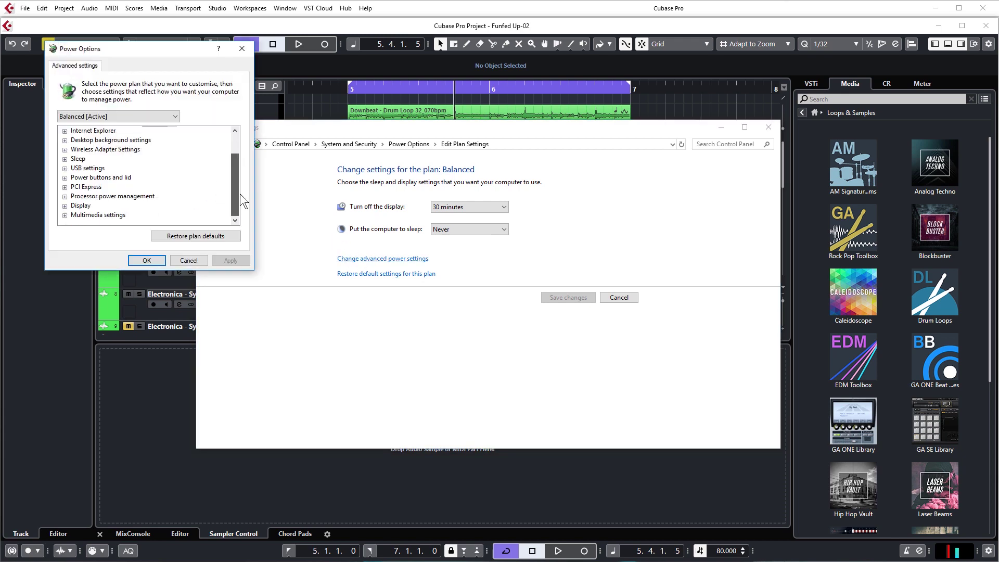
{"action": "left_click", "coordinate": [65, 197]}
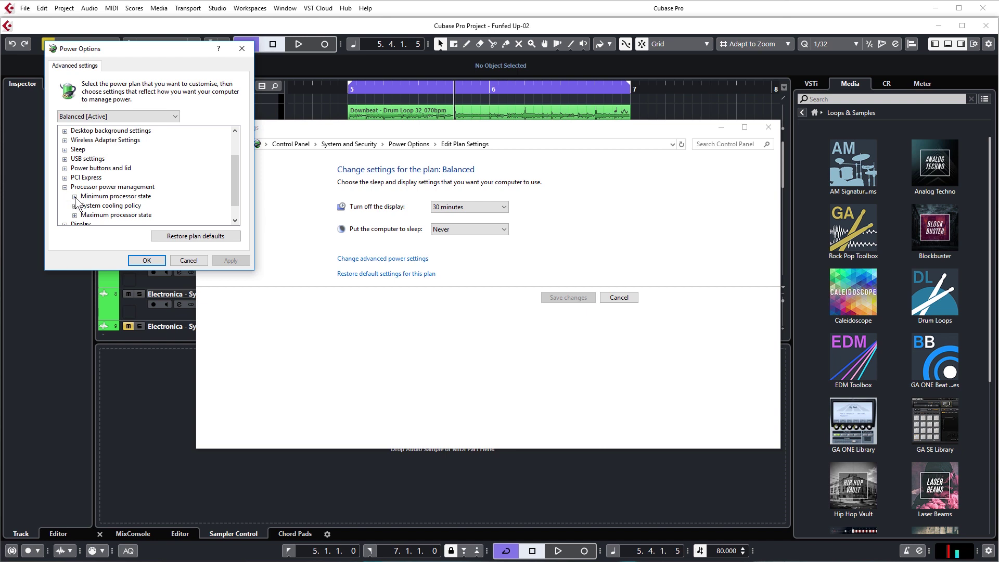
{"action": "left_click", "coordinate": [74, 197]}
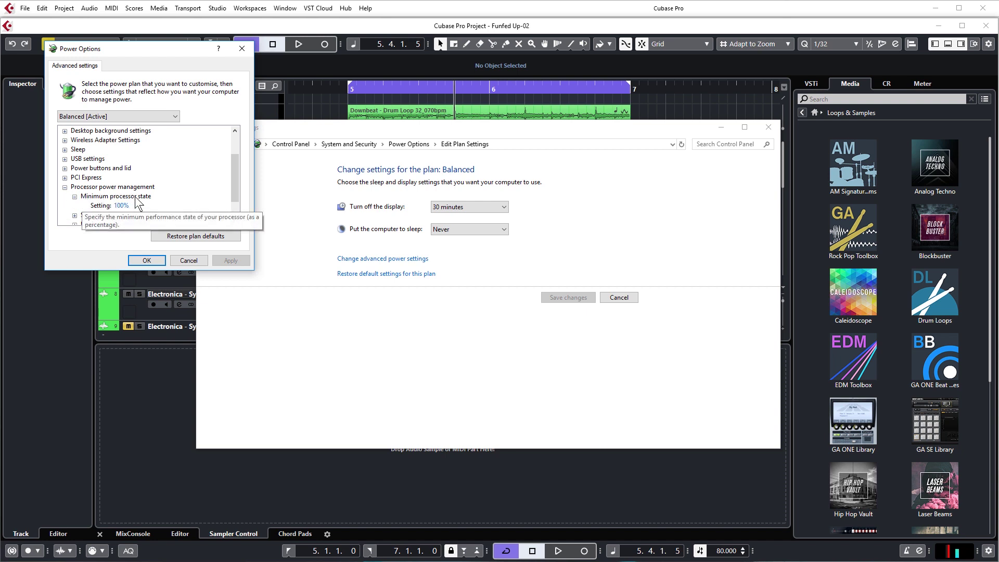
{"action": "left_click", "coordinate": [123, 205]}
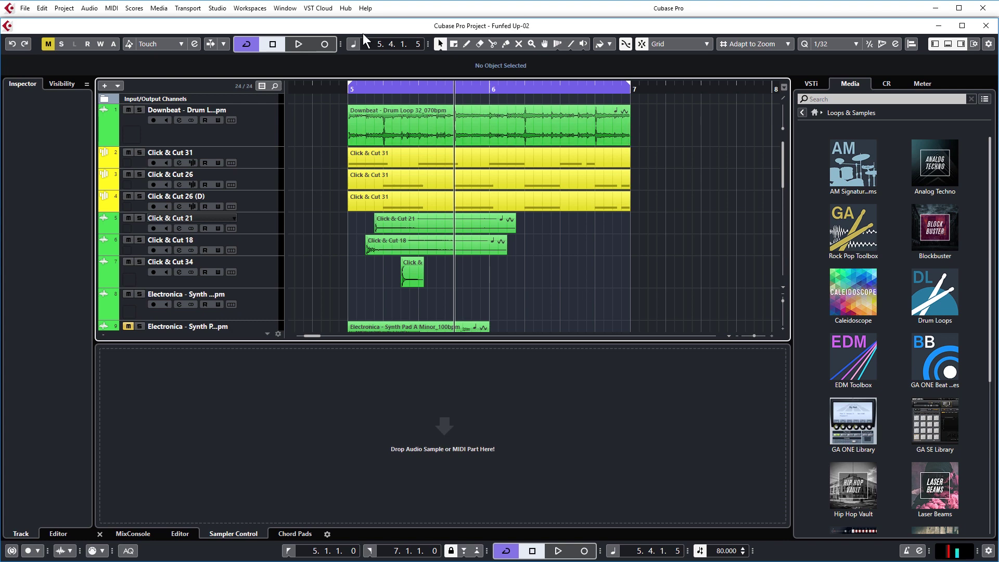
Enable Release Driver when Application is in Background in Studio Setup's VST Audio System, then close it
{"action": "left_click", "coordinate": [218, 8]}
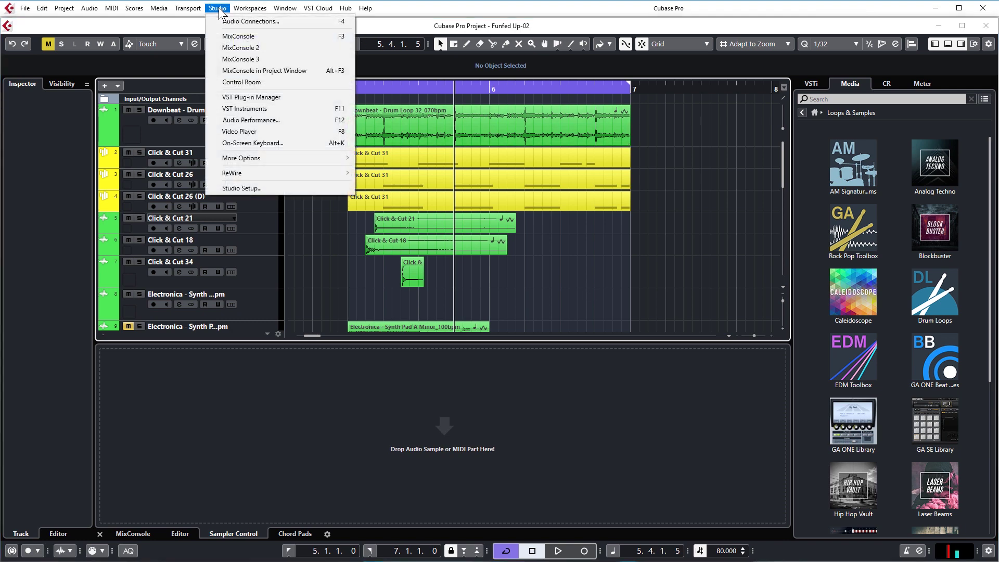
{"action": "left_click", "coordinate": [238, 186]}
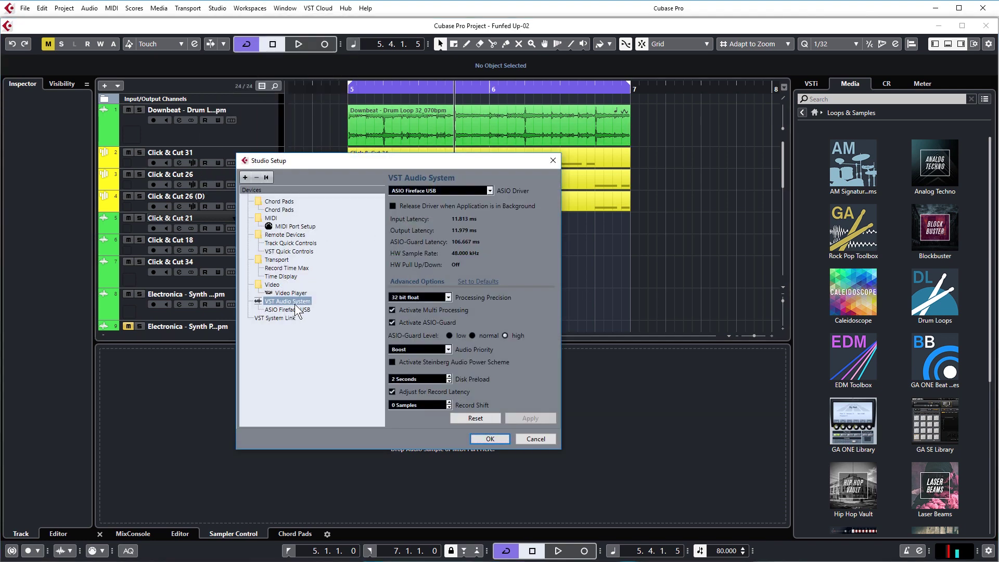
{"action": "left_click", "coordinate": [393, 206]}
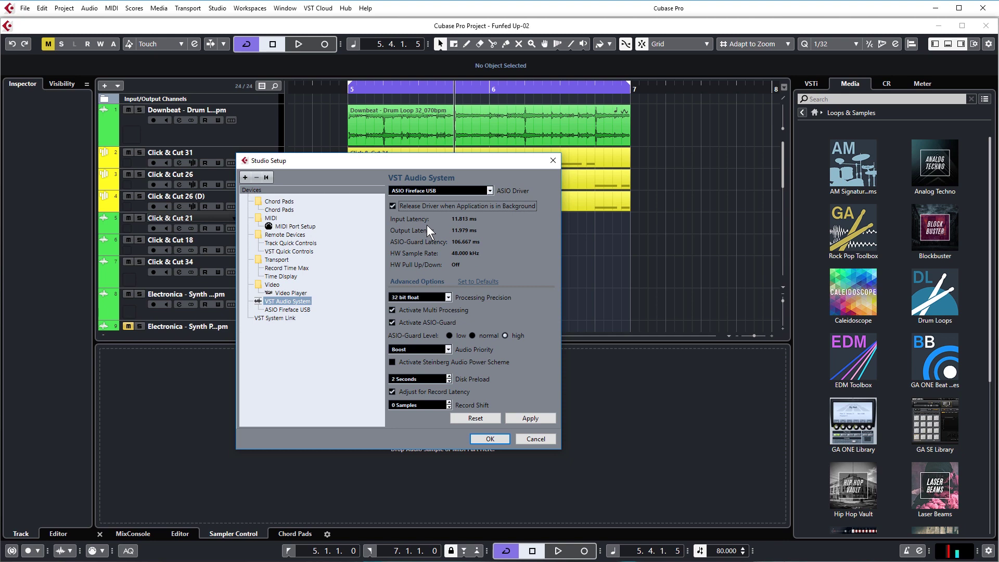
{"action": "key", "text": "Escape"}
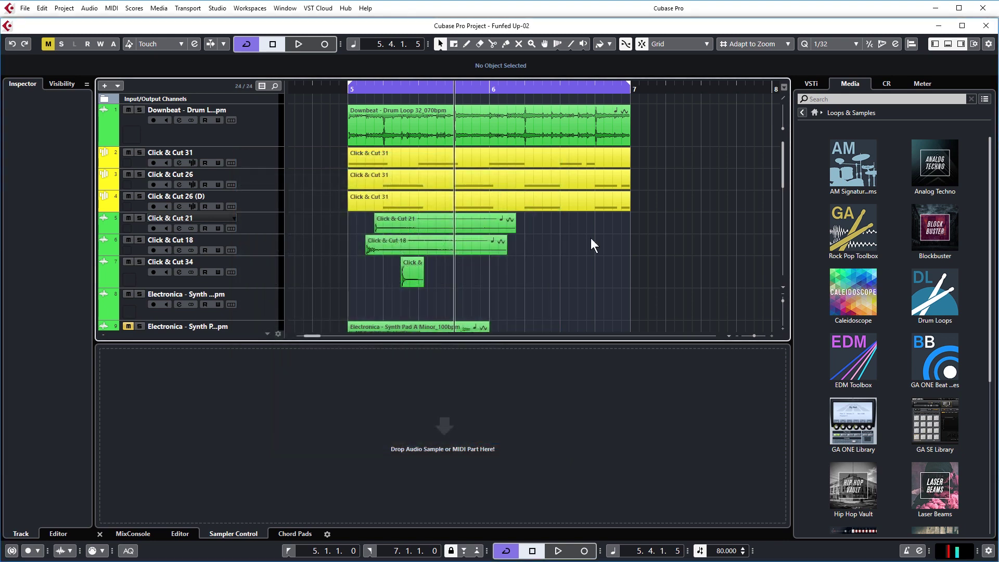